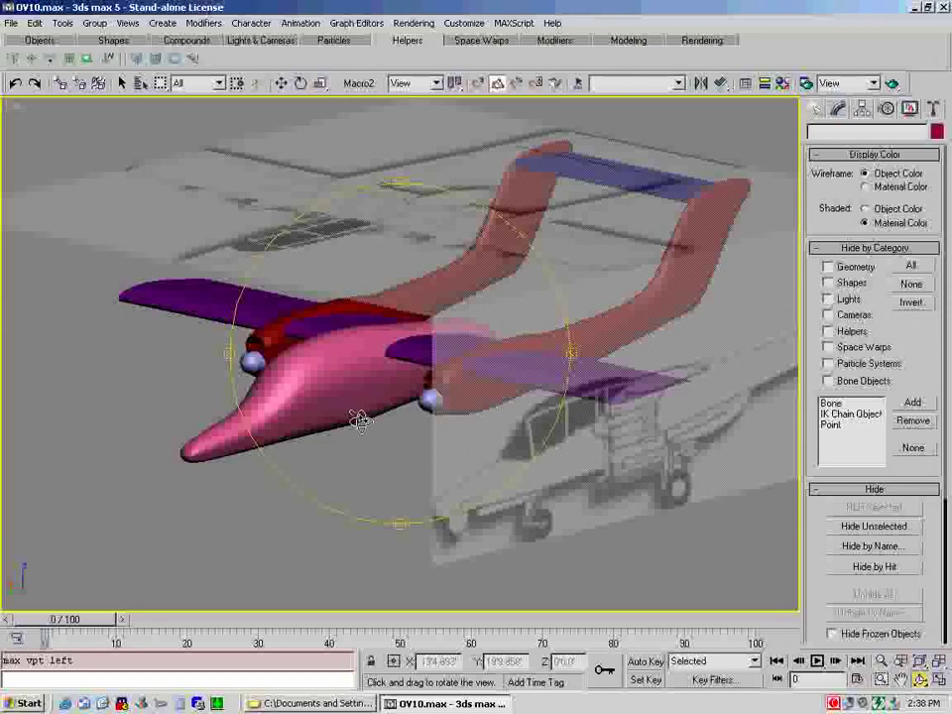
# Switch to the Left view and zoom out until the whole side reference image shows
pyautogui.rightClick(355, 438)
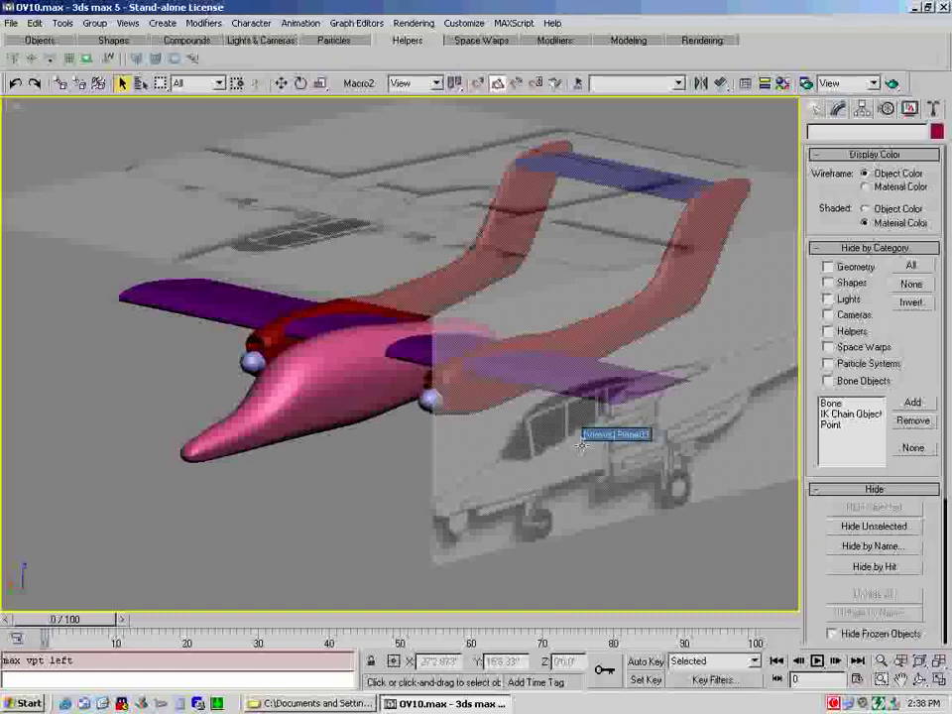
pyautogui.press('l')
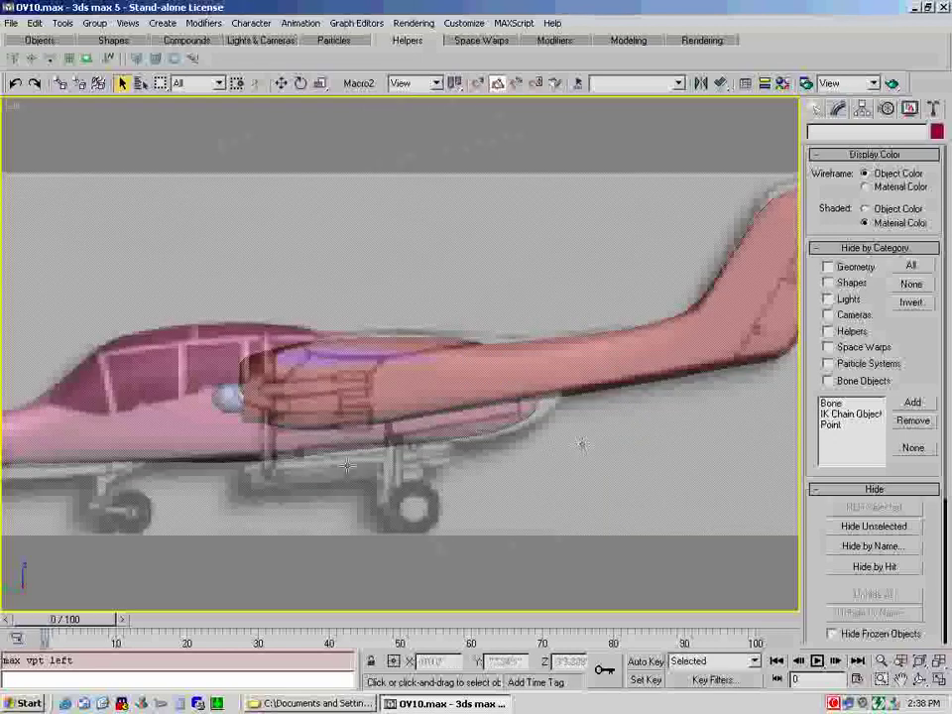
pyautogui.scroll(-2, 422, 478)
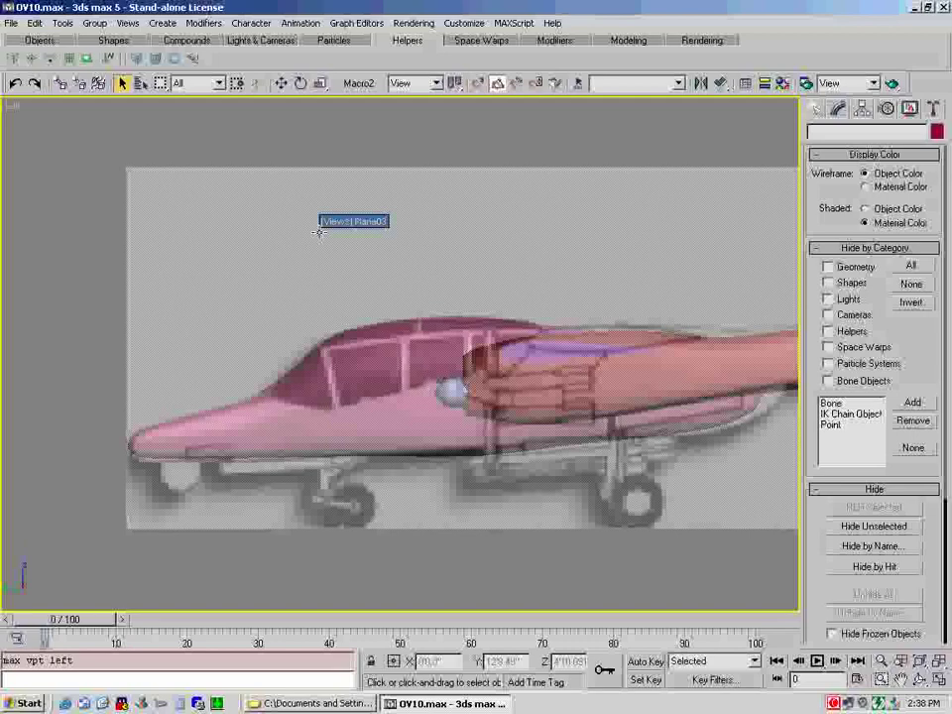
# Draw a closed Line spline through the canopy corners in the Left view, then orbit to inspect it
pyautogui.click(816, 115)
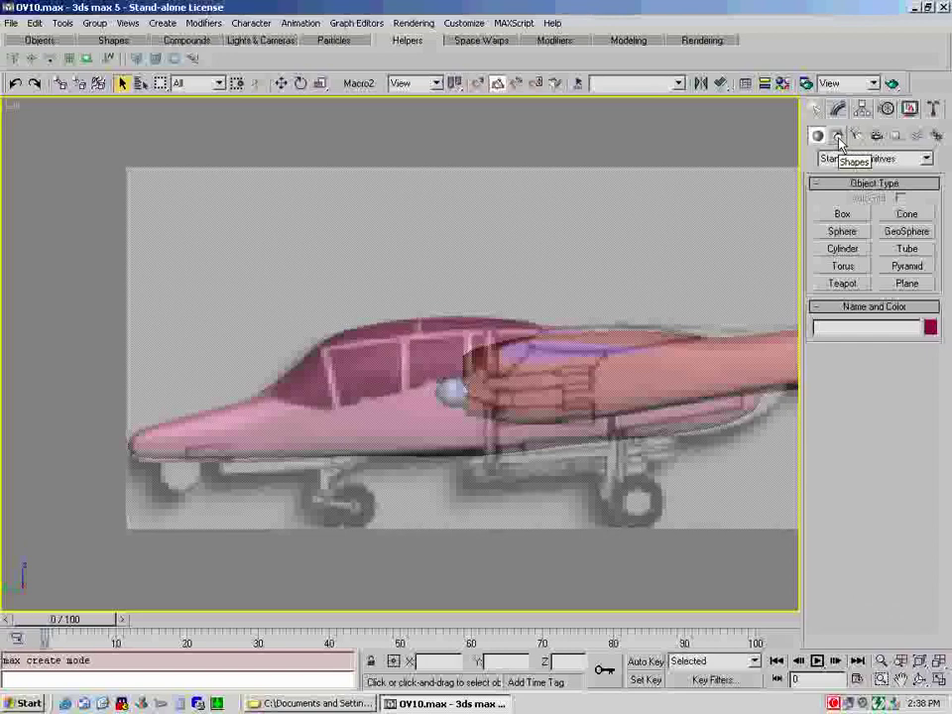
pyautogui.click(839, 139)
pyautogui.click(841, 228)
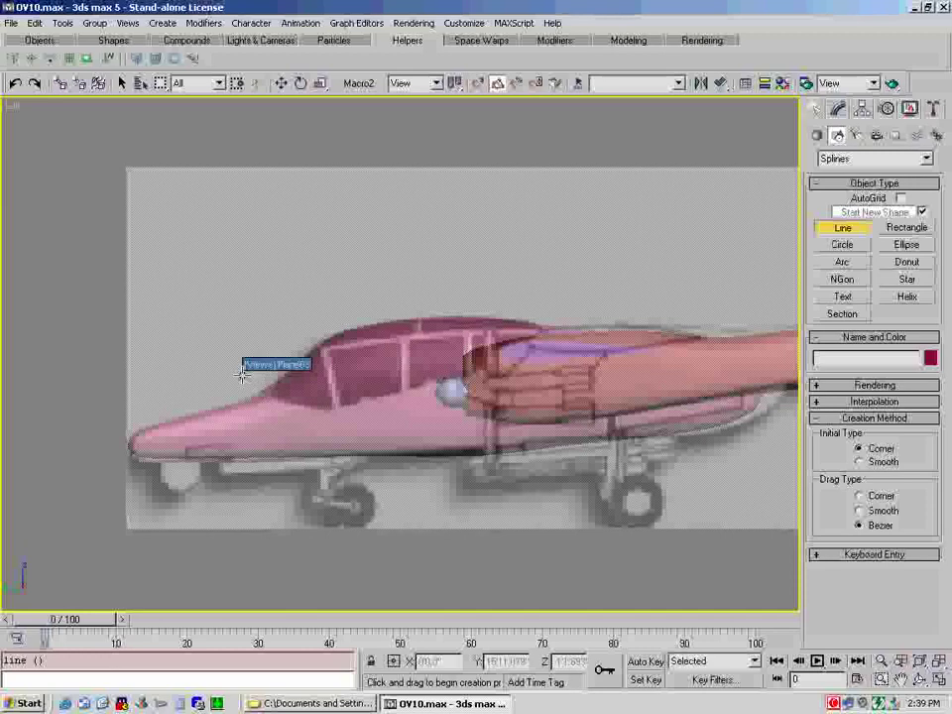
pyautogui.click(583, 286)
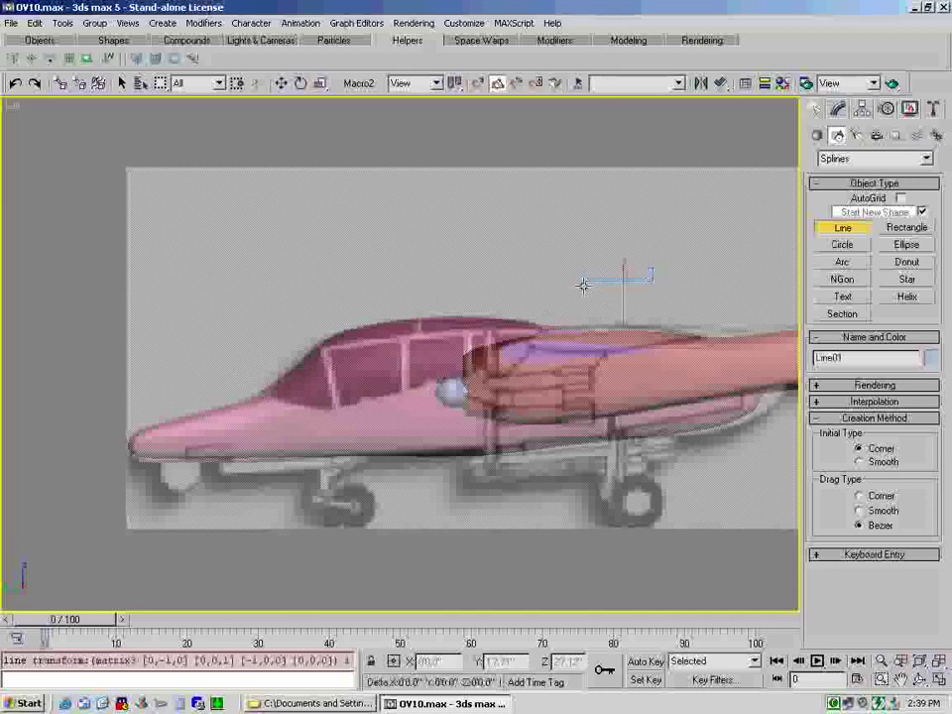
pyautogui.click(240, 387)
pyautogui.click(401, 265)
pyautogui.click(584, 285)
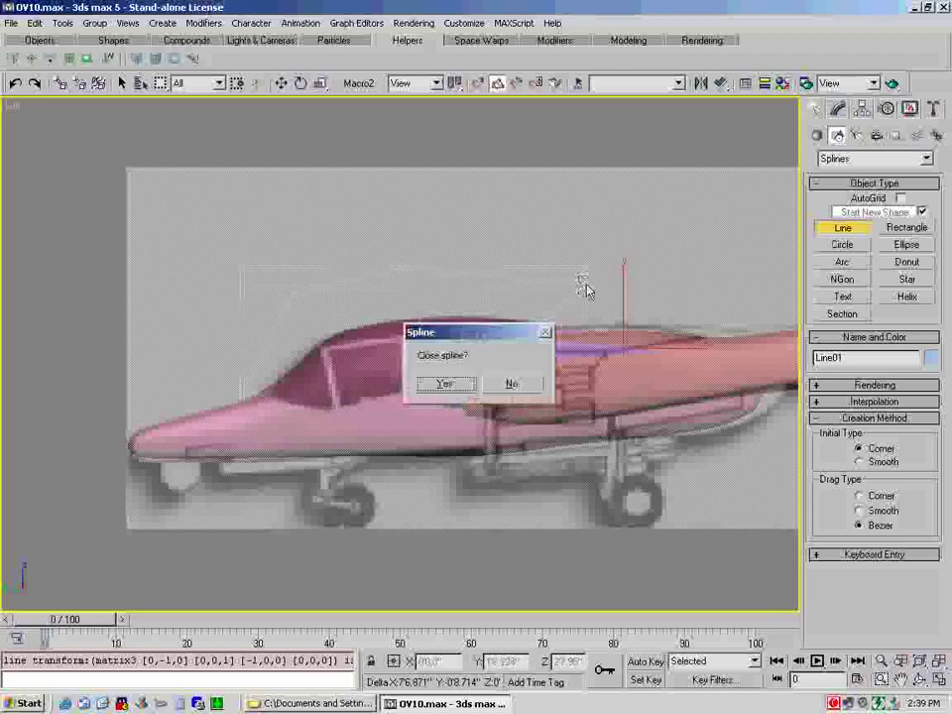
pyautogui.click(445, 388)
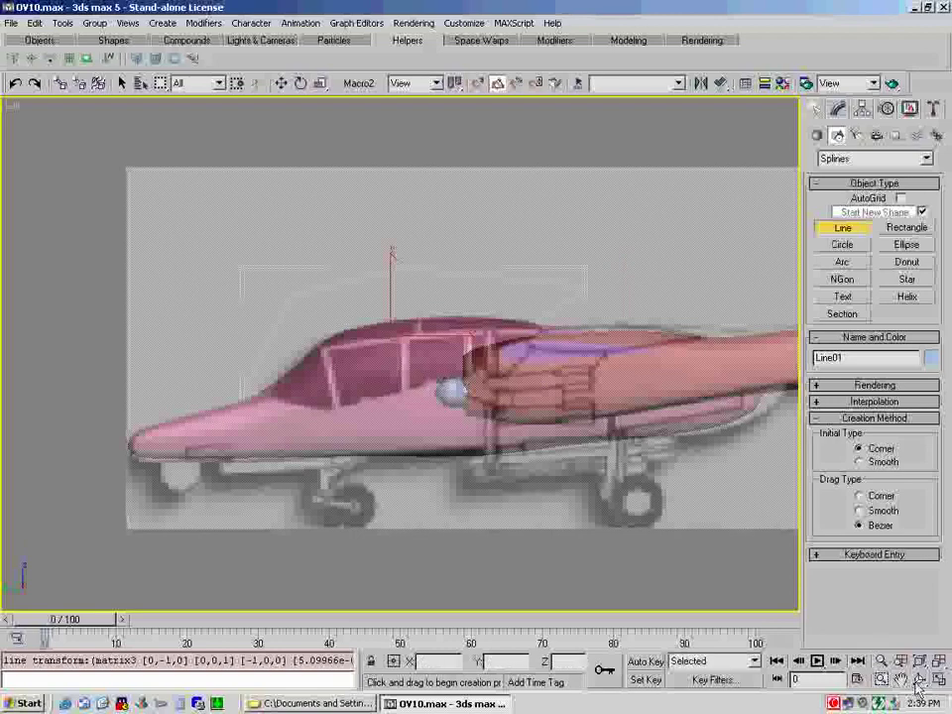
pyautogui.hotkey('ctrl', 'r')
pyautogui.moveTo(448, 431); pyautogui.dragTo(495, 436)
# Add an Extrude modifier to Line01 and raise its Amount to 75.5
pyautogui.click(839, 111)
pyautogui.click(816, 110)
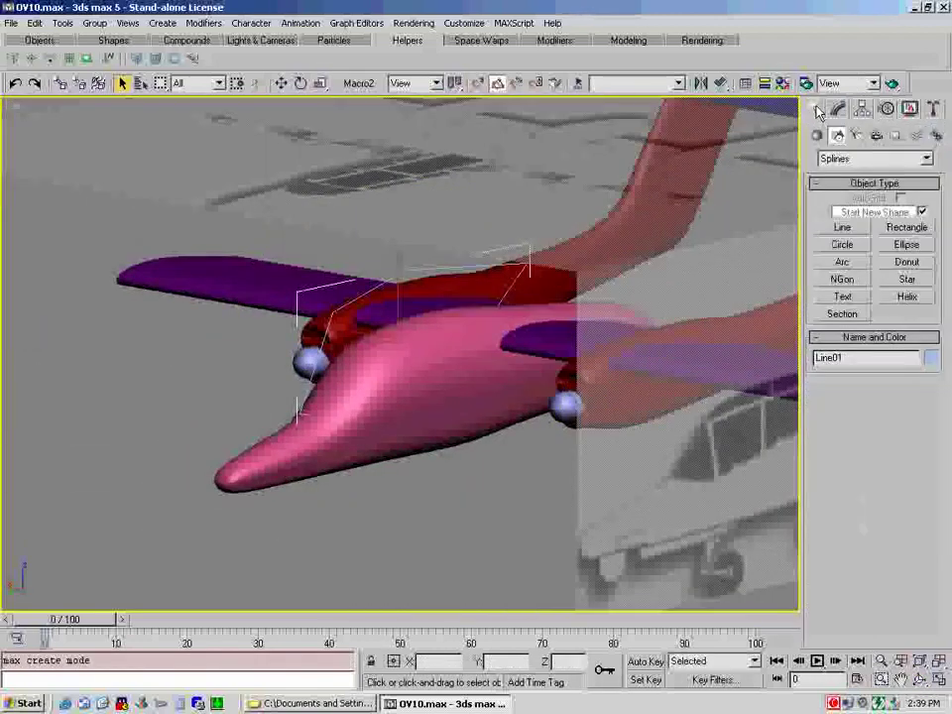
pyautogui.click(818, 136)
pyautogui.click(930, 159)
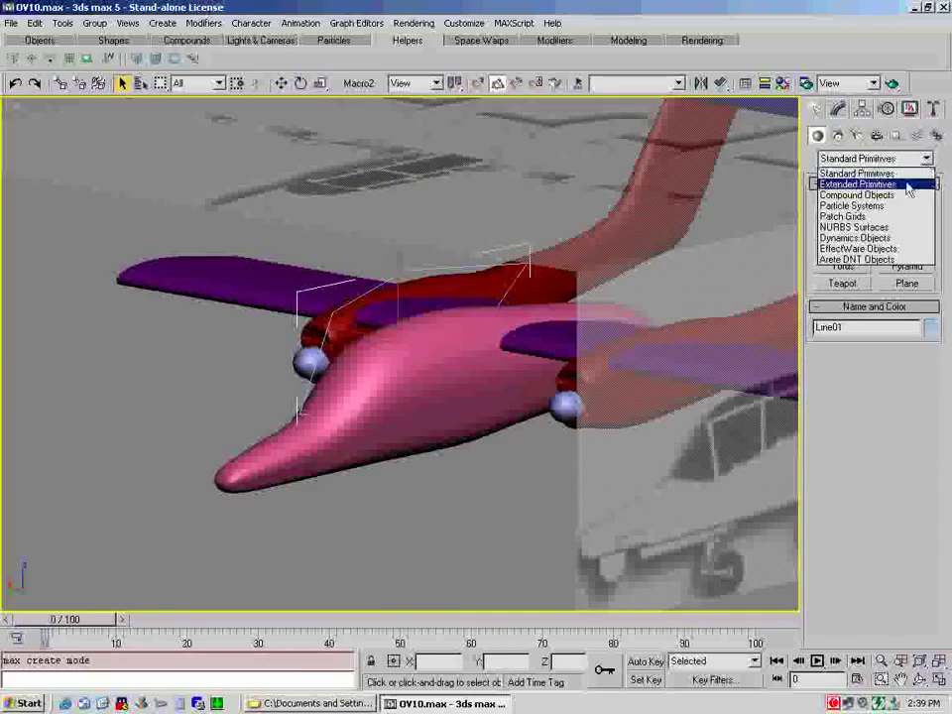
pyautogui.click(849, 172)
pyautogui.click(836, 111)
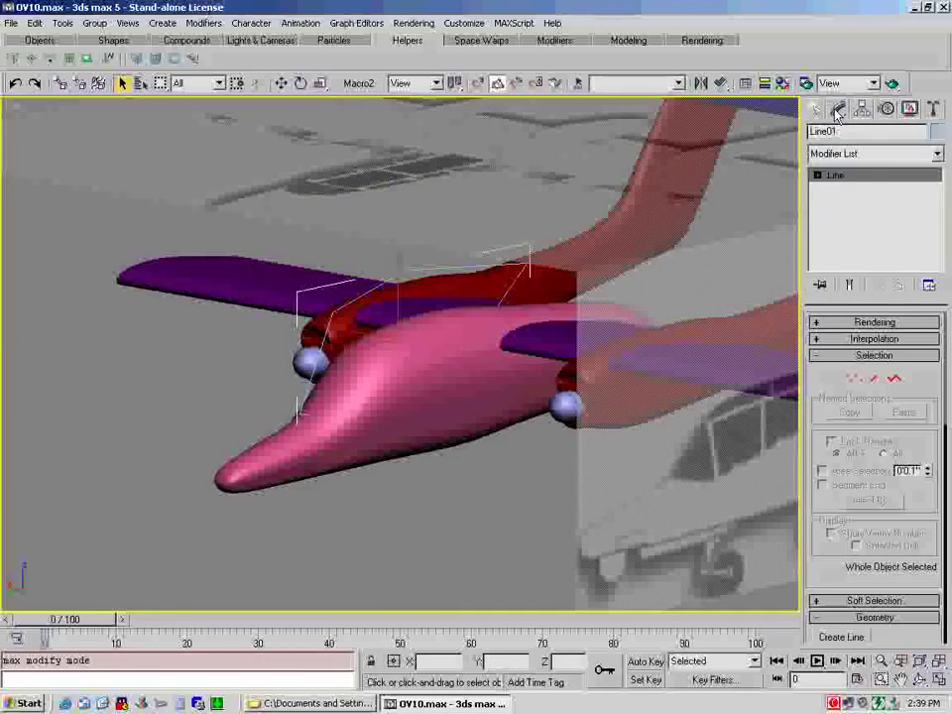
pyautogui.click(938, 154)
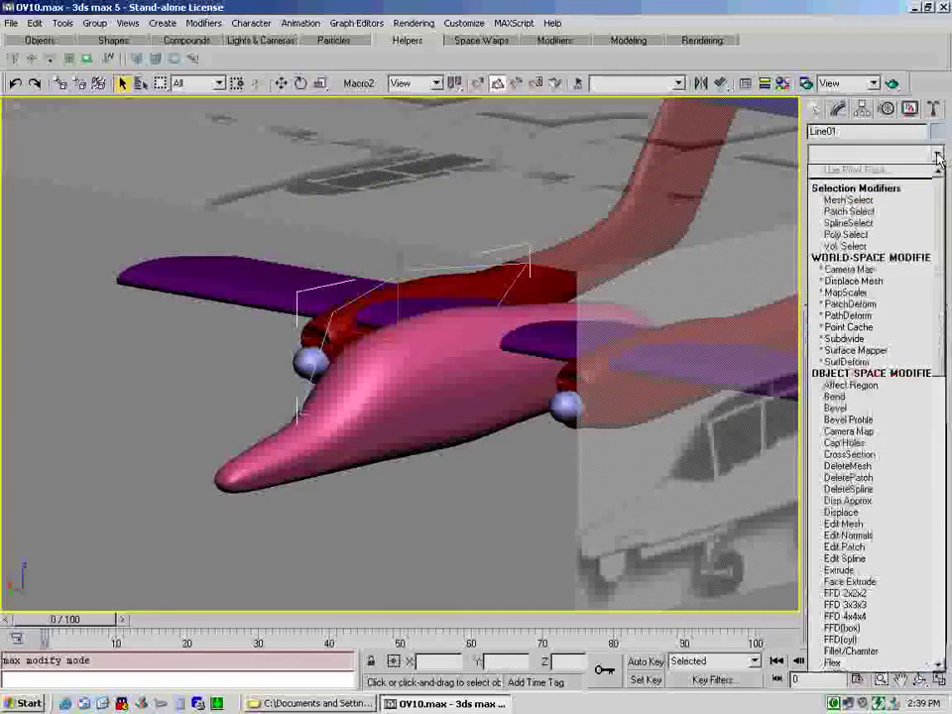
pyautogui.click(843, 569)
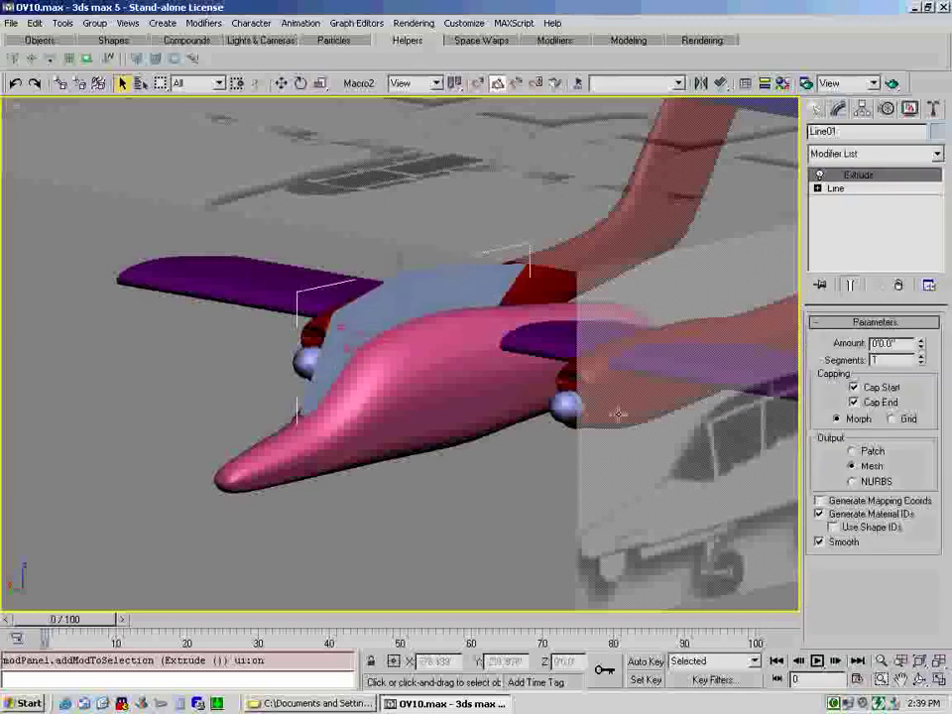
pyautogui.moveTo(922, 347); pyautogui.dragTo(788, 282)
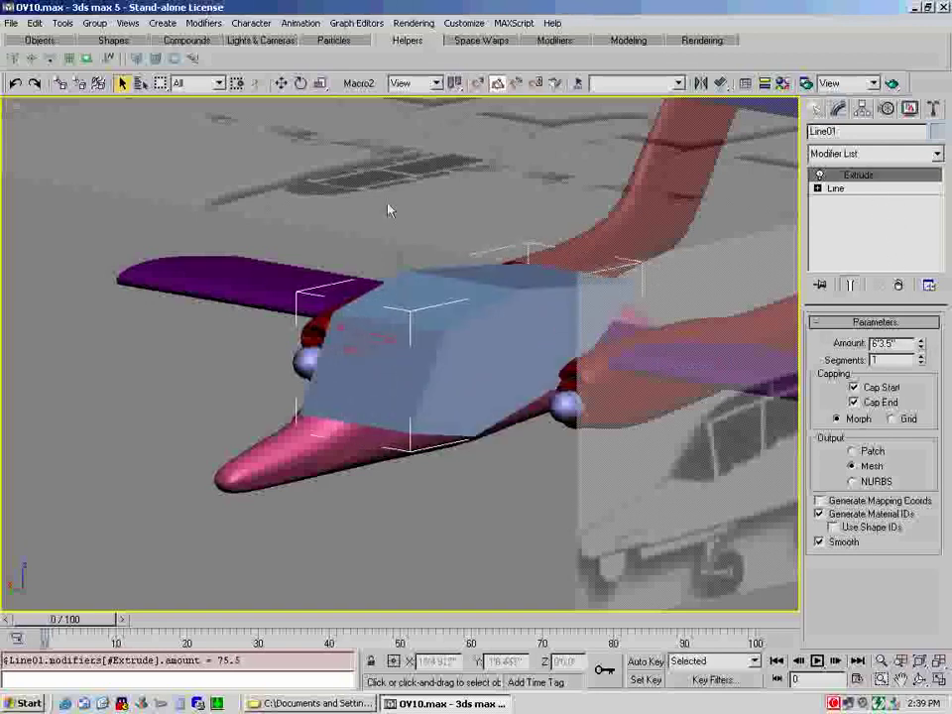
# Move the extruded block along X over the cockpit and orbit to check its position
pyautogui.click(281, 84)
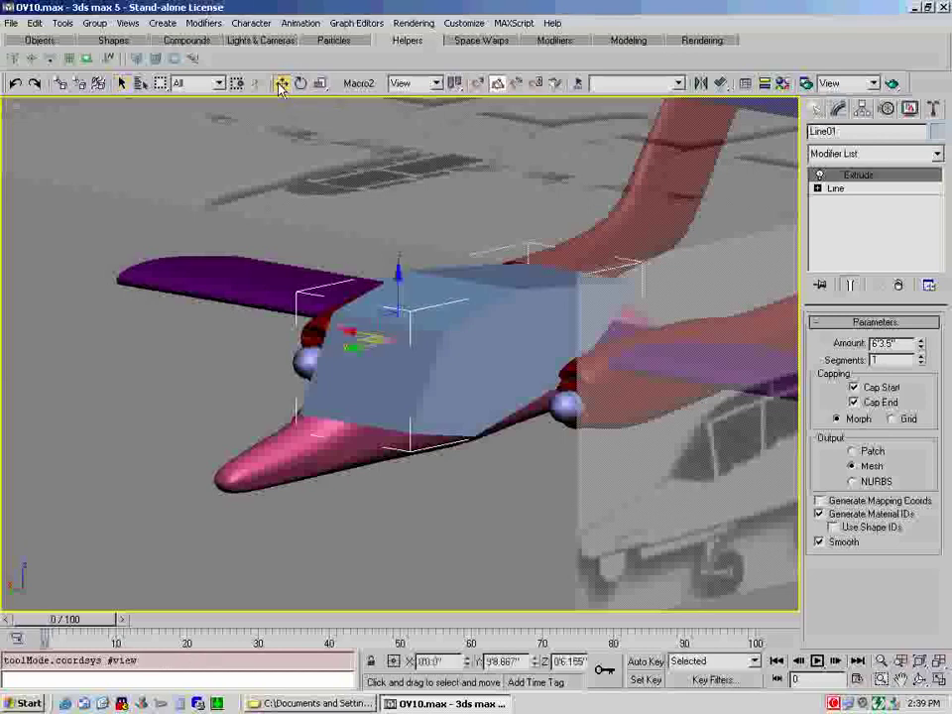
pyautogui.moveTo(346, 329); pyautogui.dragTo(284, 340)
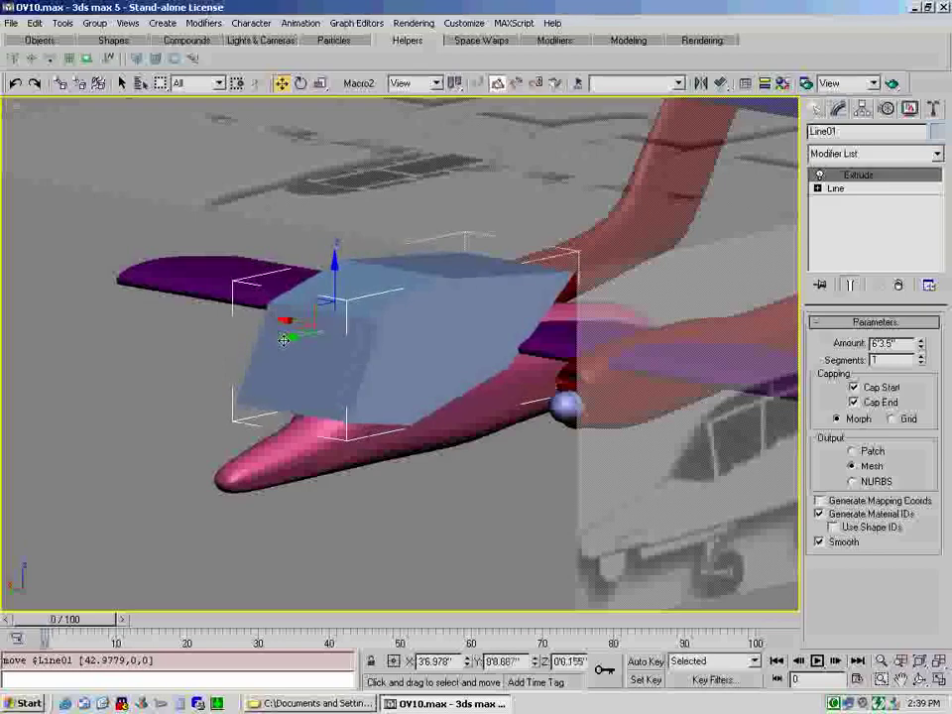
pyautogui.click(919, 679)
pyautogui.moveTo(427, 298)
pyautogui.mouseDown()
pyautogui.moveTo(555, 327)
pyautogui.moveTo(422, 302)
pyautogui.mouseUp()
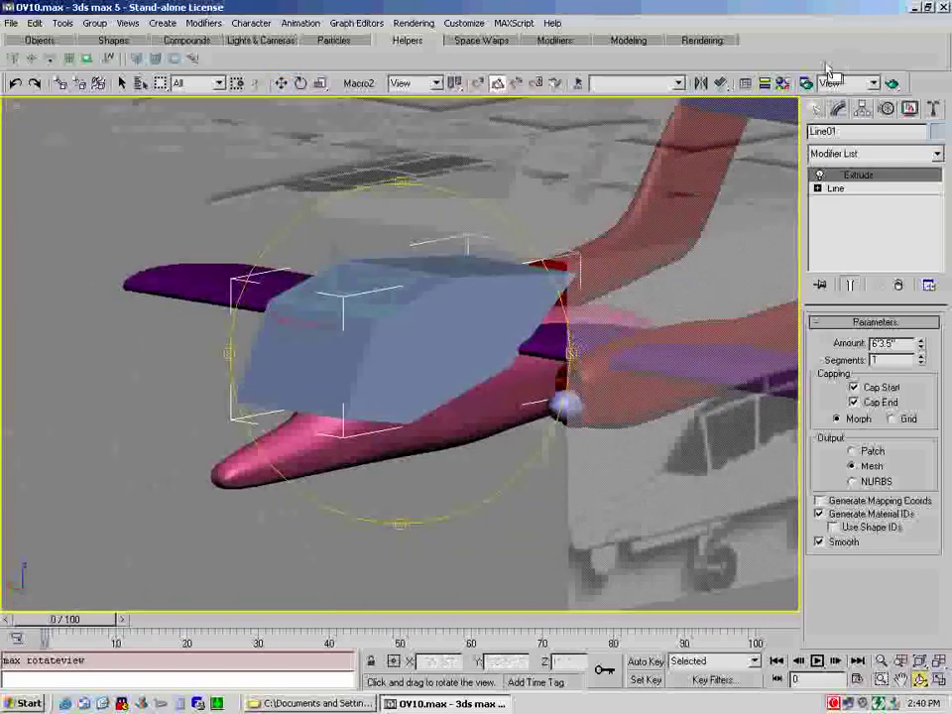
# Make a Boolean compound from the block, picking the fuselage Cylinder01 as Operand B
pyautogui.click(814, 110)
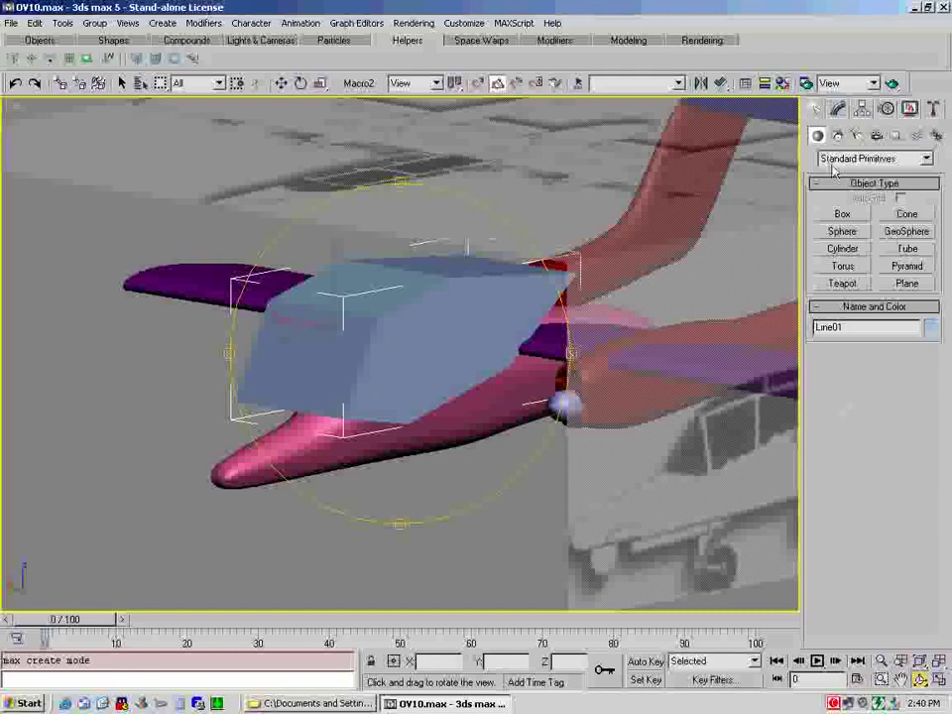
pyautogui.click(926, 159)
pyautogui.click(873, 194)
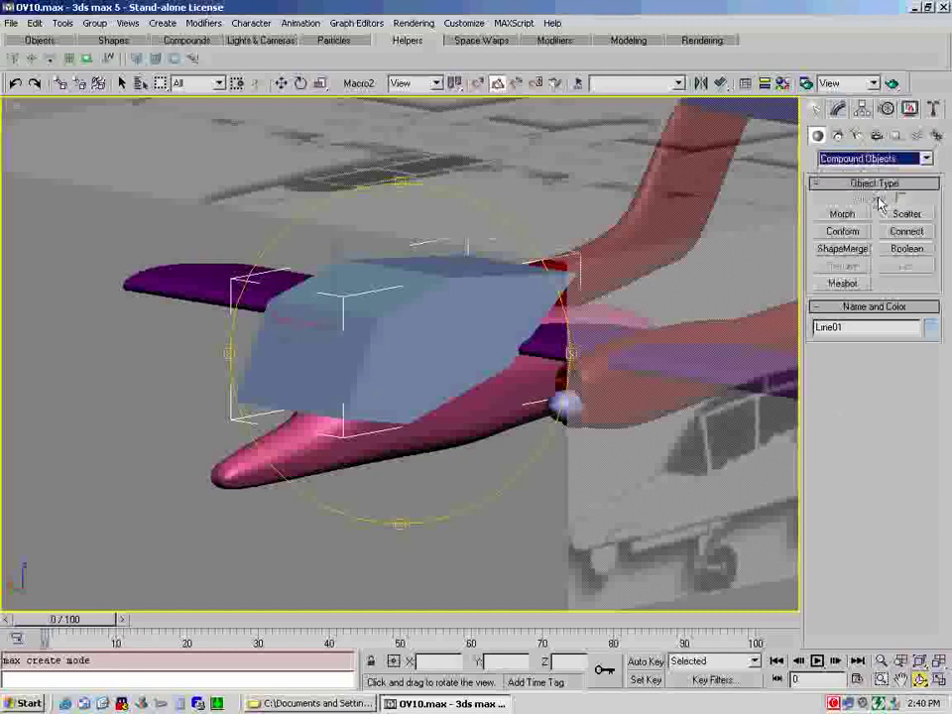
pyautogui.click(902, 251)
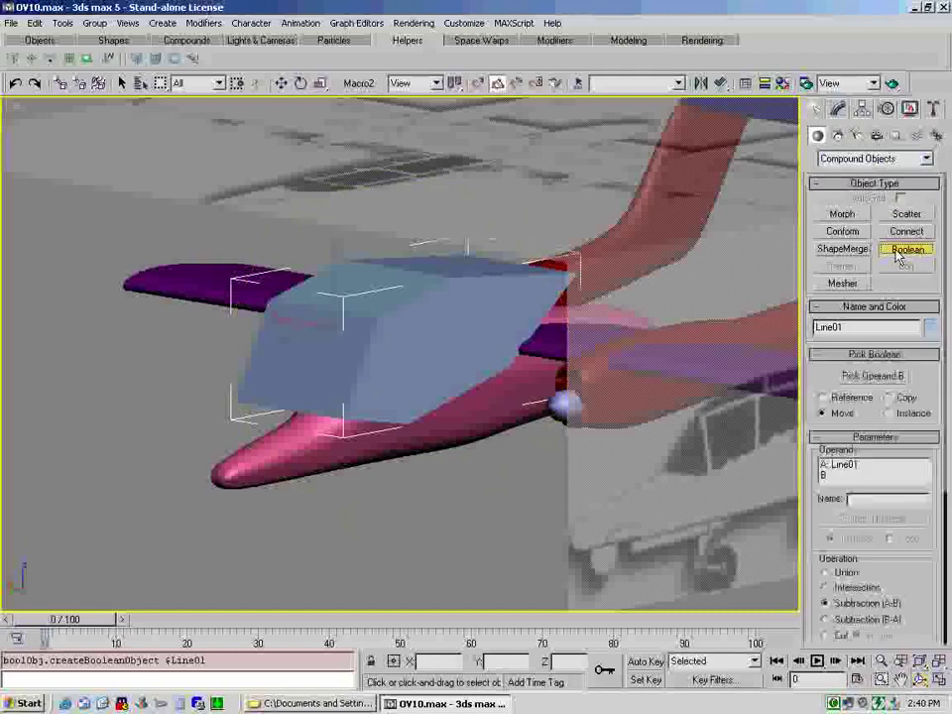
pyautogui.click(863, 378)
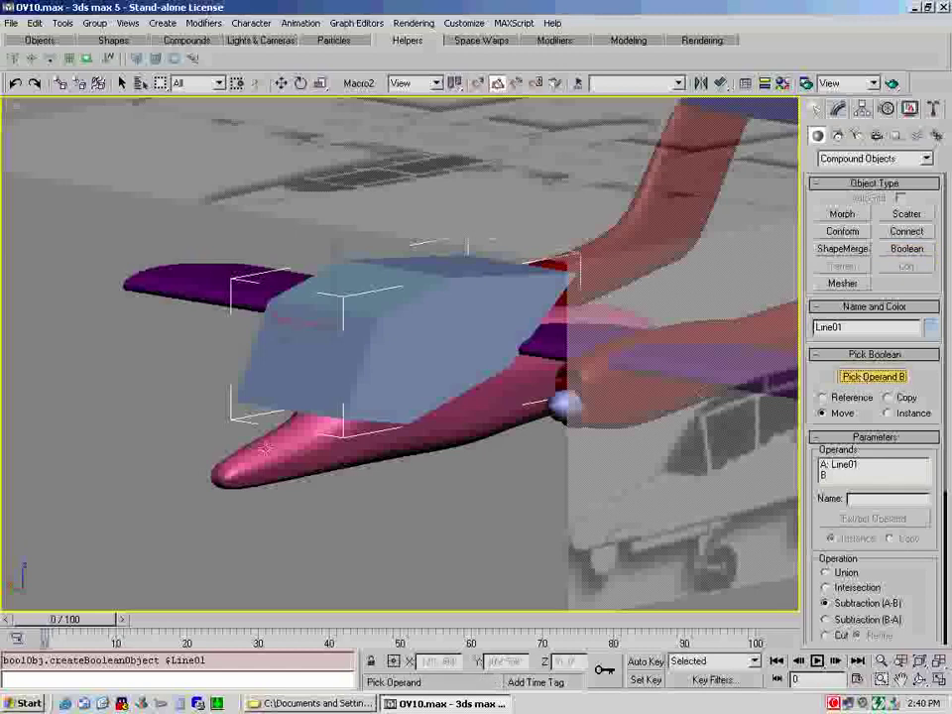
pyautogui.click(275, 453)
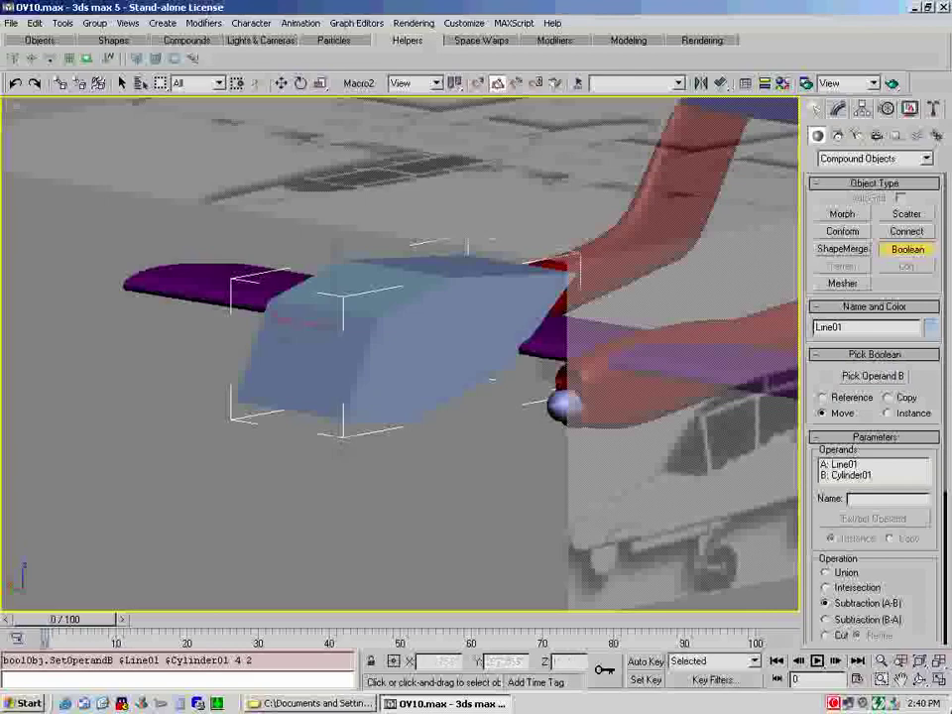
# Set the Boolean operation to Intersection, leaving the rounded canopy shape
pyautogui.hotkey('ctrl', 'r')
pyautogui.moveTo(400, 476)
pyautogui.mouseDown()
pyautogui.moveTo(485, 378)
pyautogui.moveTo(395, 478)
pyautogui.mouseUp()
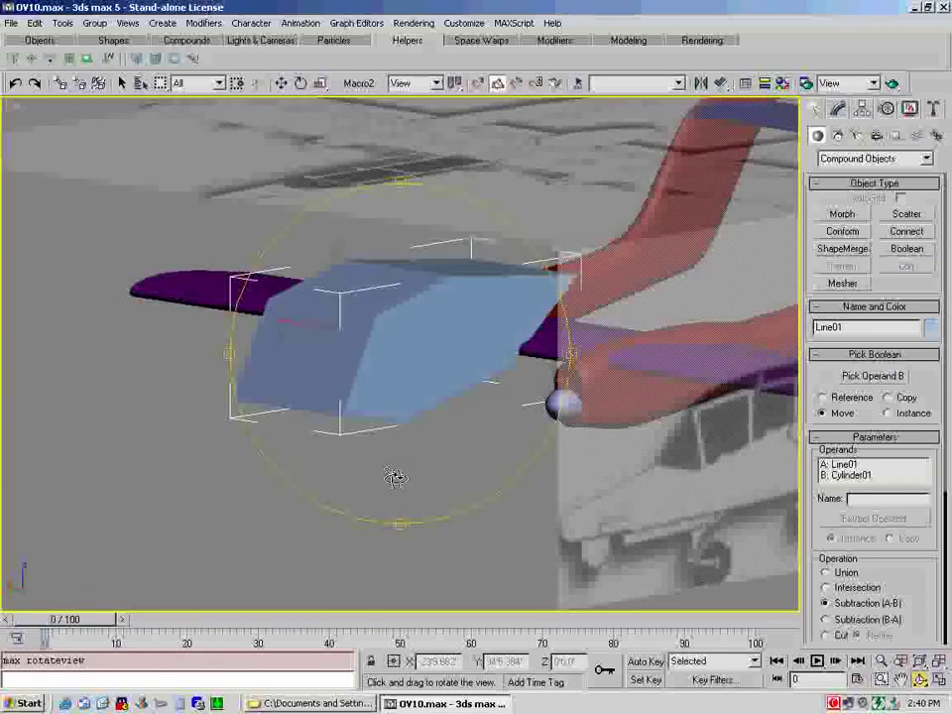
pyautogui.click(829, 592)
pyautogui.moveTo(392, 436); pyautogui.dragTo(370, 439)
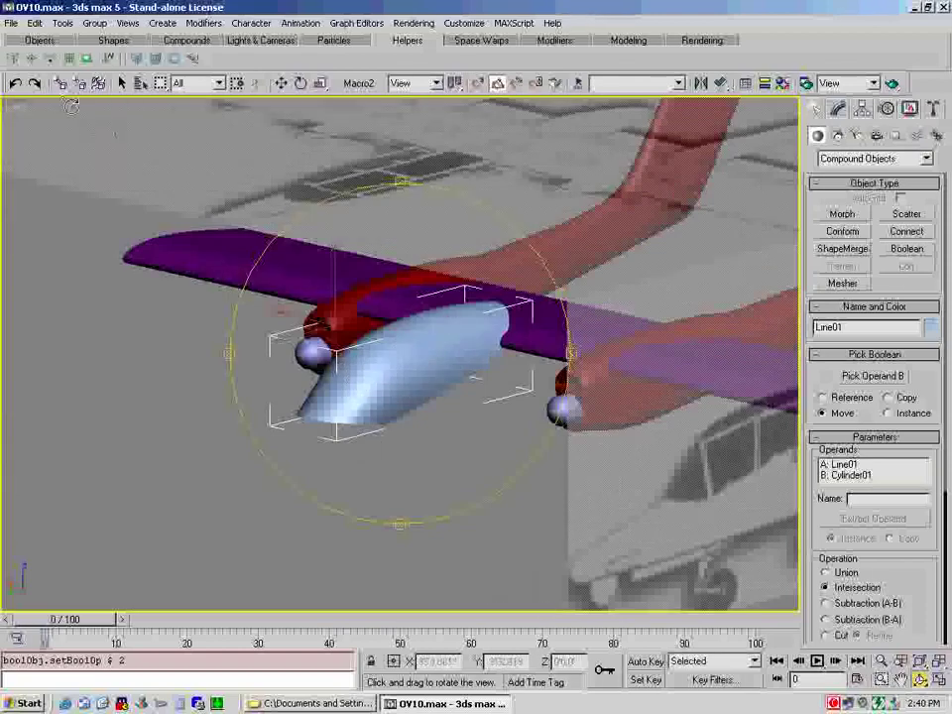
# Export the selected canopy as canopy.3DS into the OV10 folder, replacing the old file
pyautogui.click(10, 23)
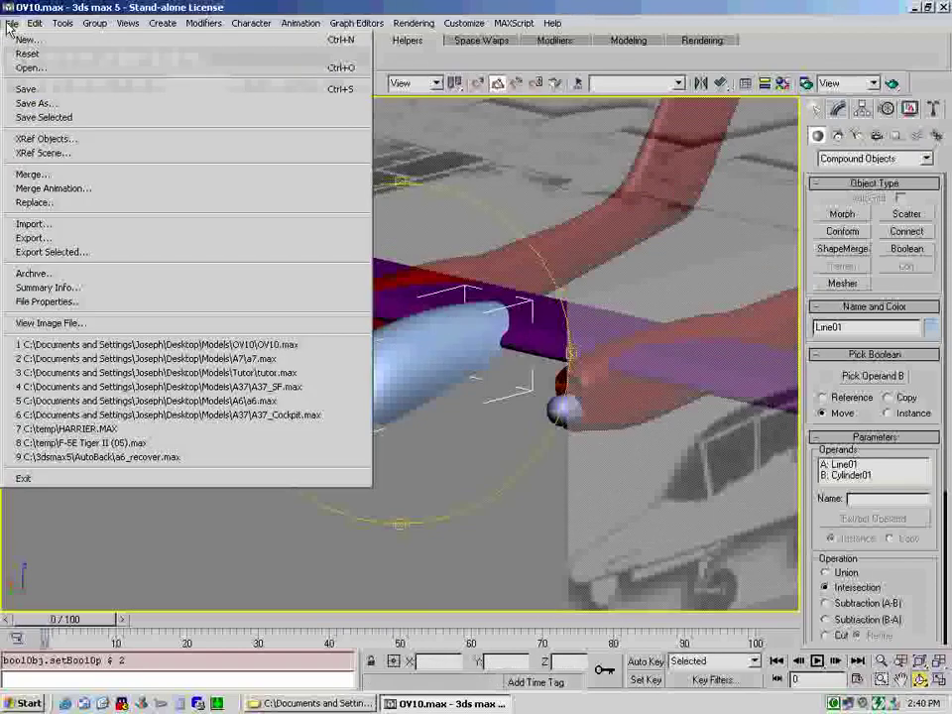
pyautogui.click(44, 253)
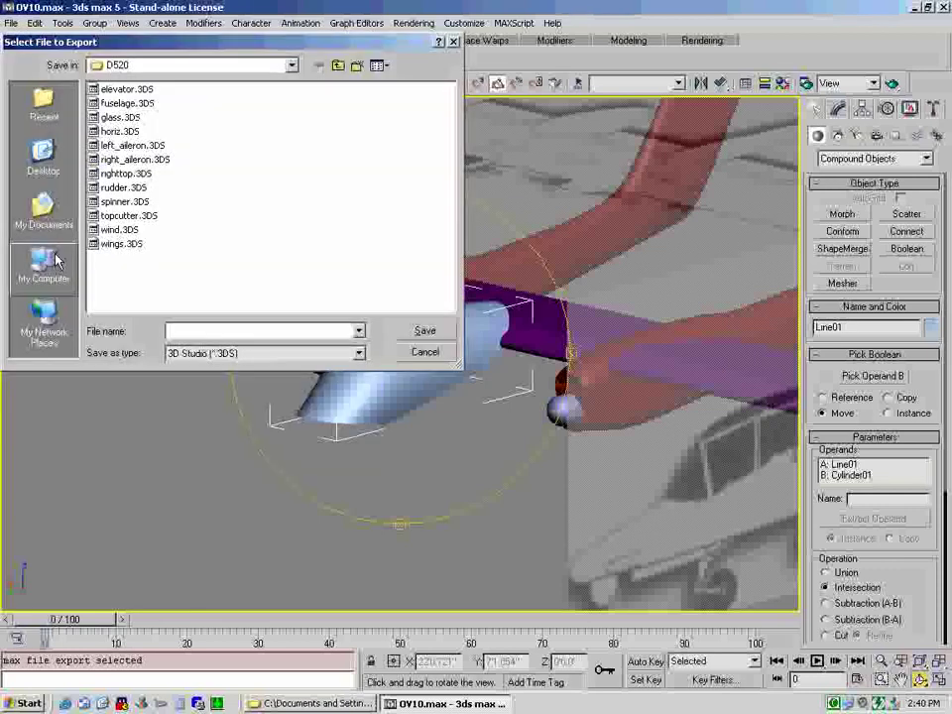
pyautogui.click(338, 65)
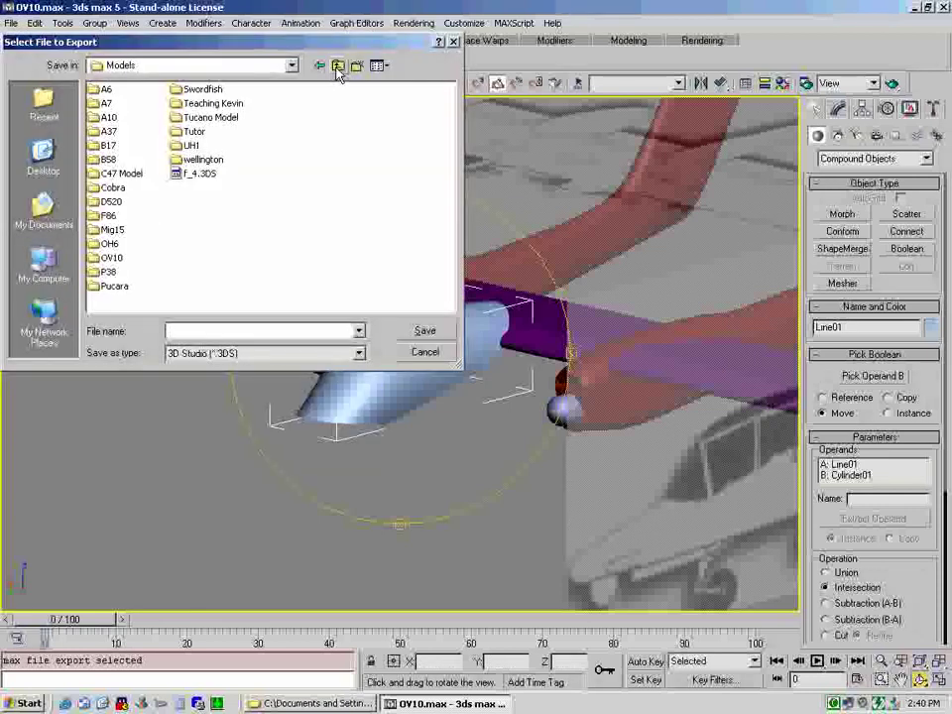
pyautogui.doubleClick(109, 258)
pyautogui.doubleClick(117, 90)
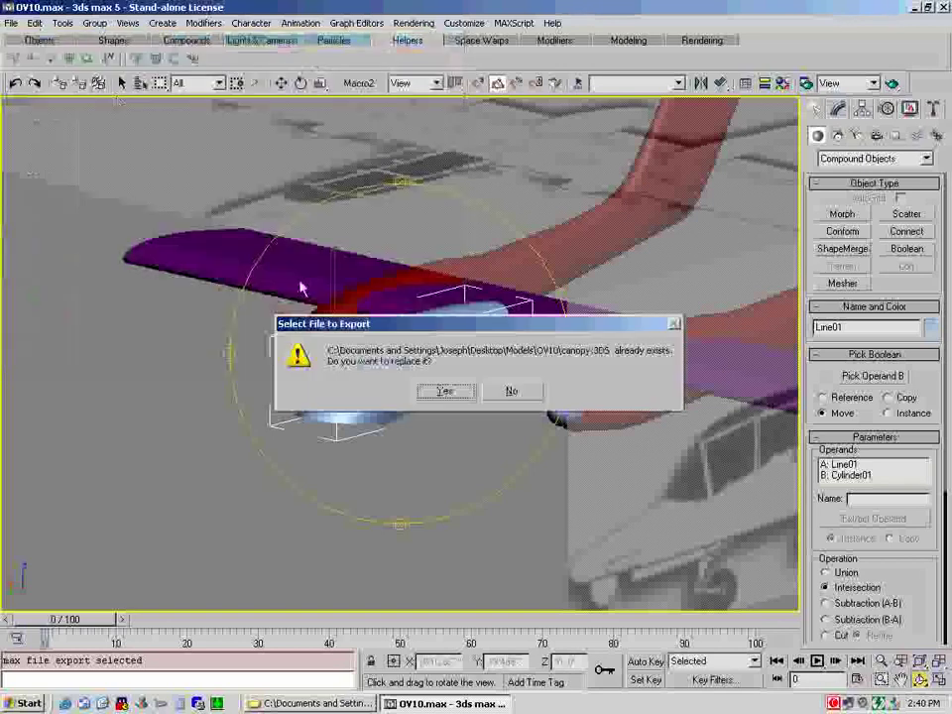
pyautogui.click(445, 393)
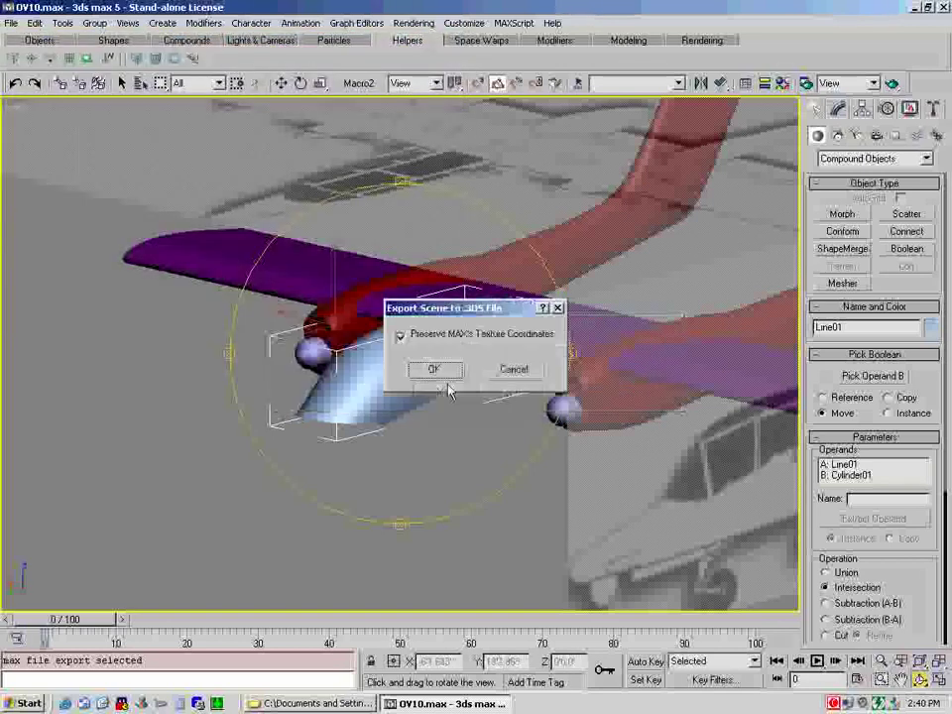
pyautogui.click(435, 369)
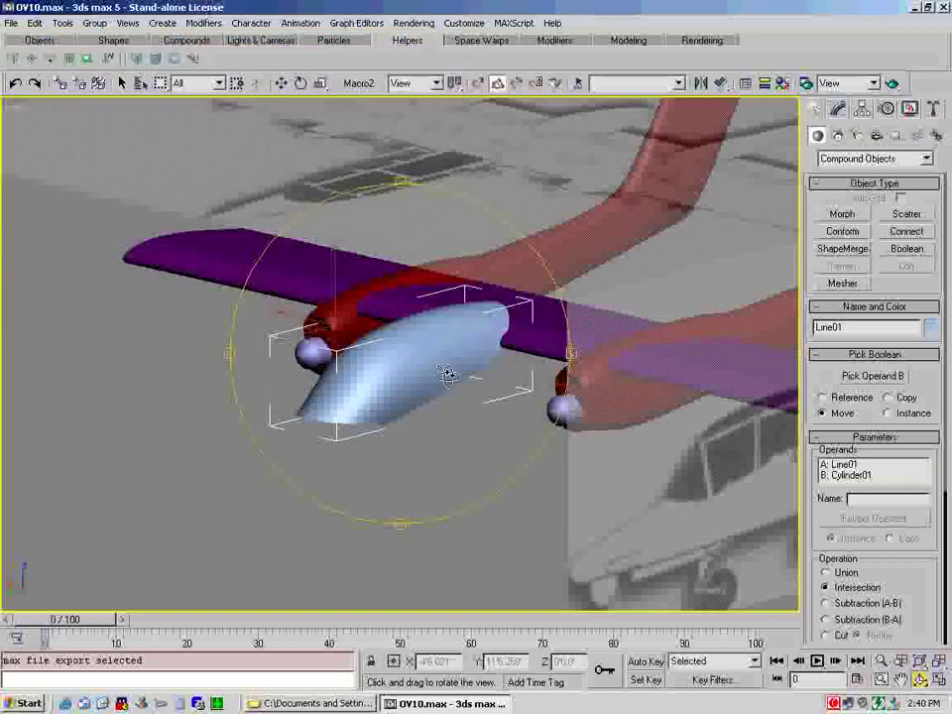
# Undo the Intersection and switch the Boolean operation to Subtraction (B-A)
pyautogui.hotkey('ctrl', 'z')
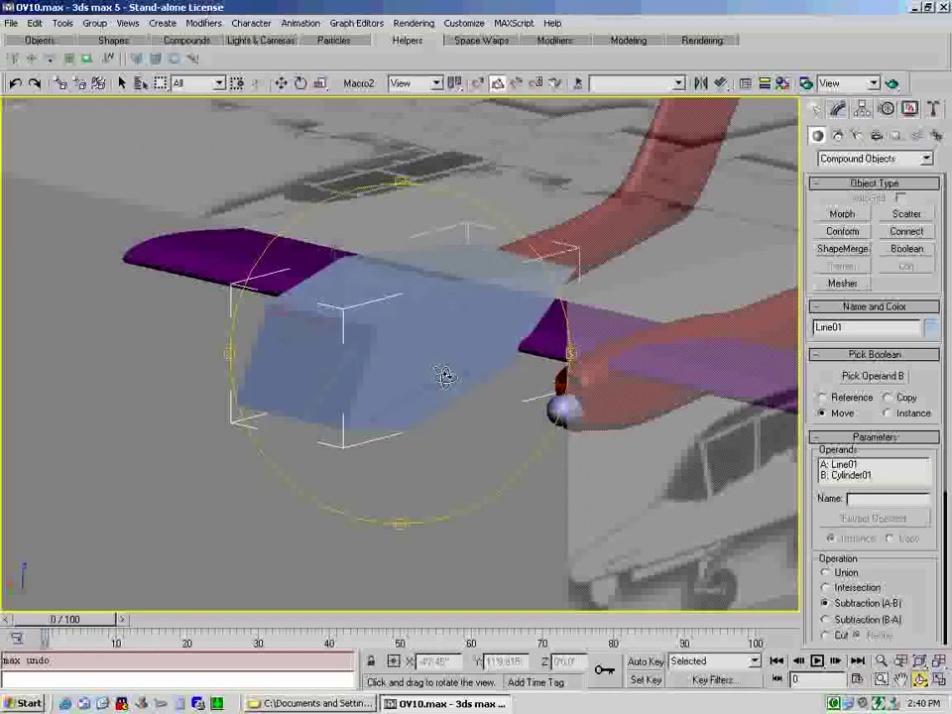
pyautogui.click(825, 619)
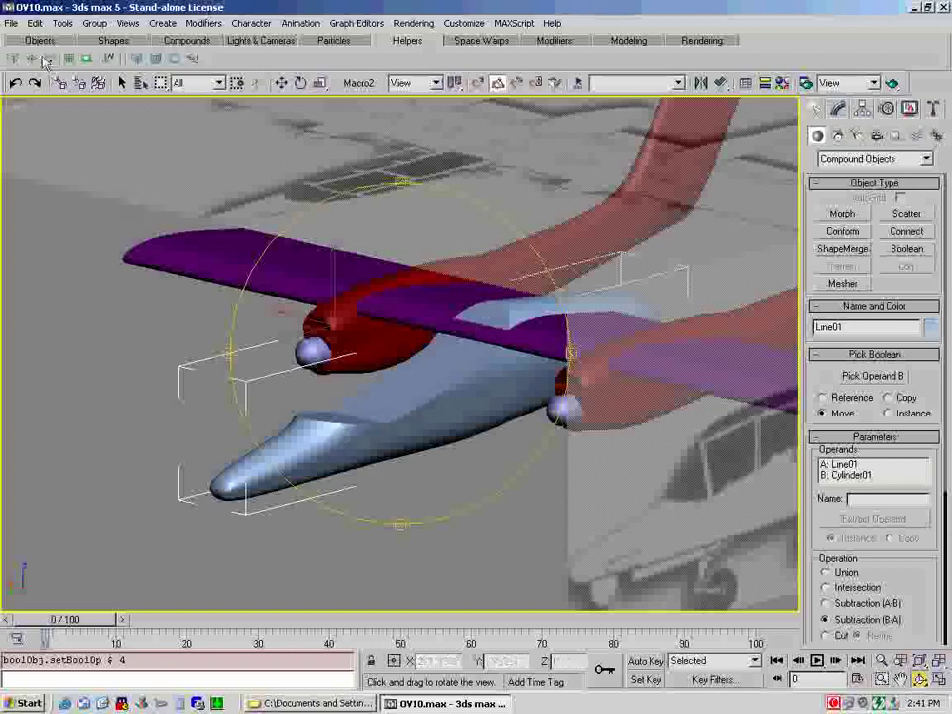
# Import canopy.3DS from the OV10 folder as a 3D Studio Mesh, merging it as 'Canopy'
pyautogui.click(11, 22)
pyautogui.click(33, 224)
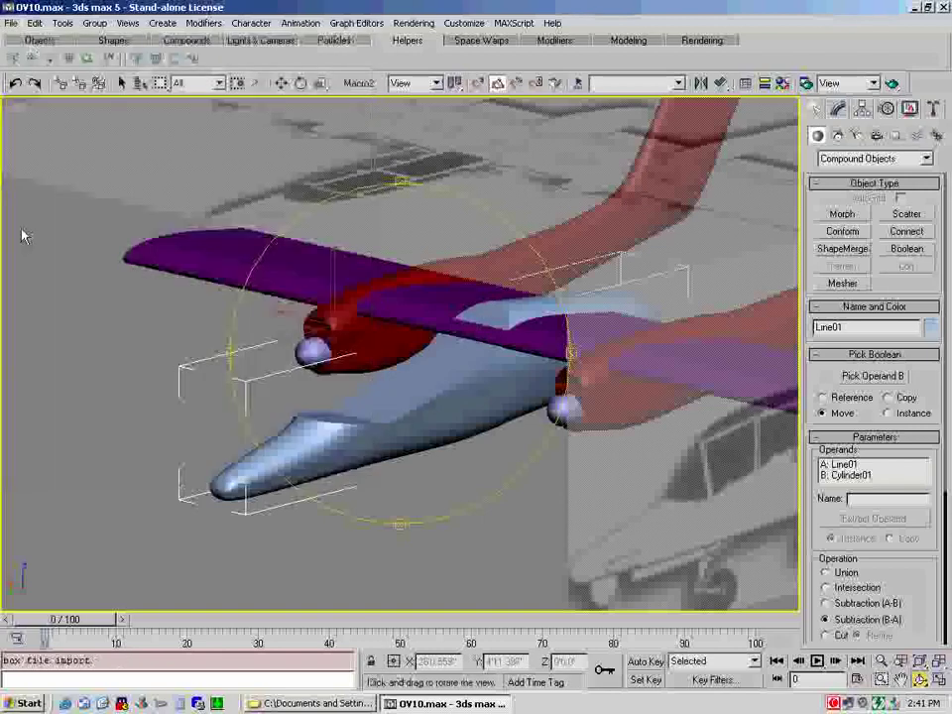
pyautogui.click(338, 65)
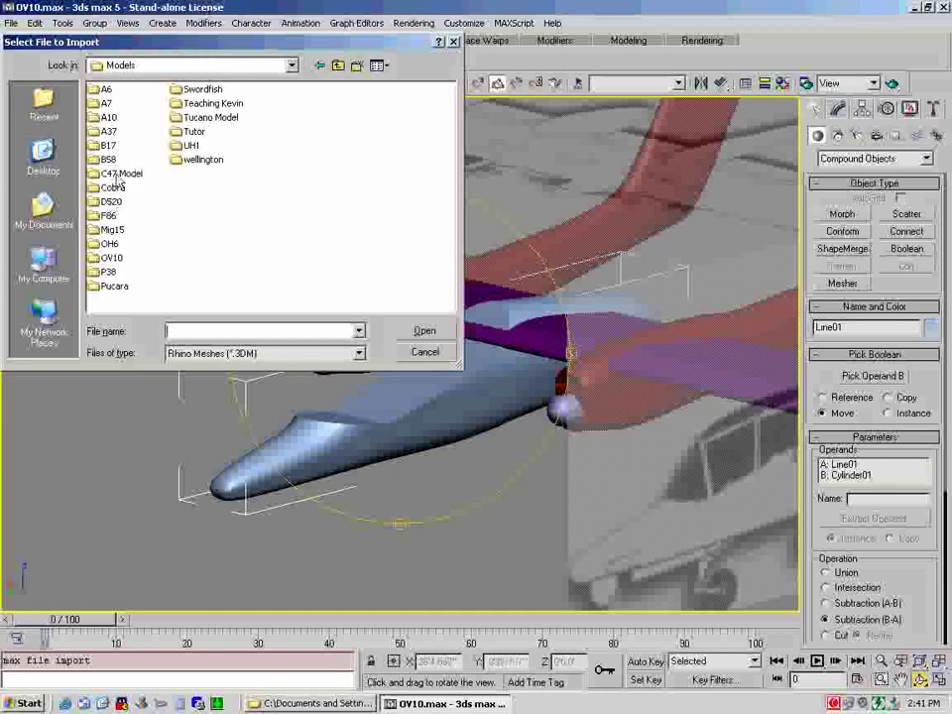
pyautogui.doubleClick(111, 256)
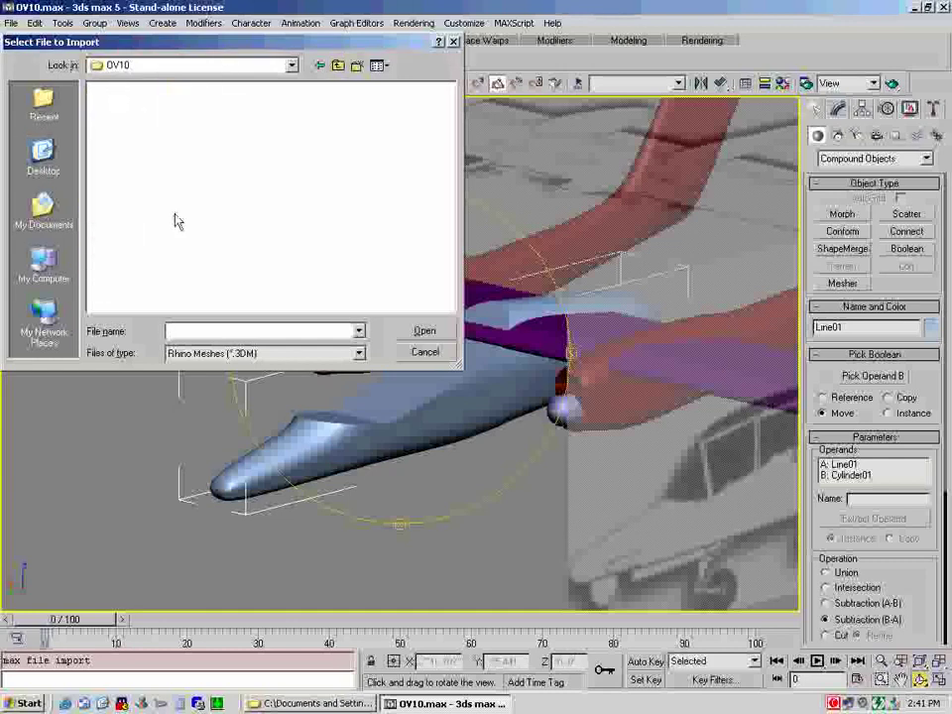
pyautogui.click(360, 356)
pyautogui.click(294, 383)
pyautogui.click(99, 90)
pyautogui.click(414, 333)
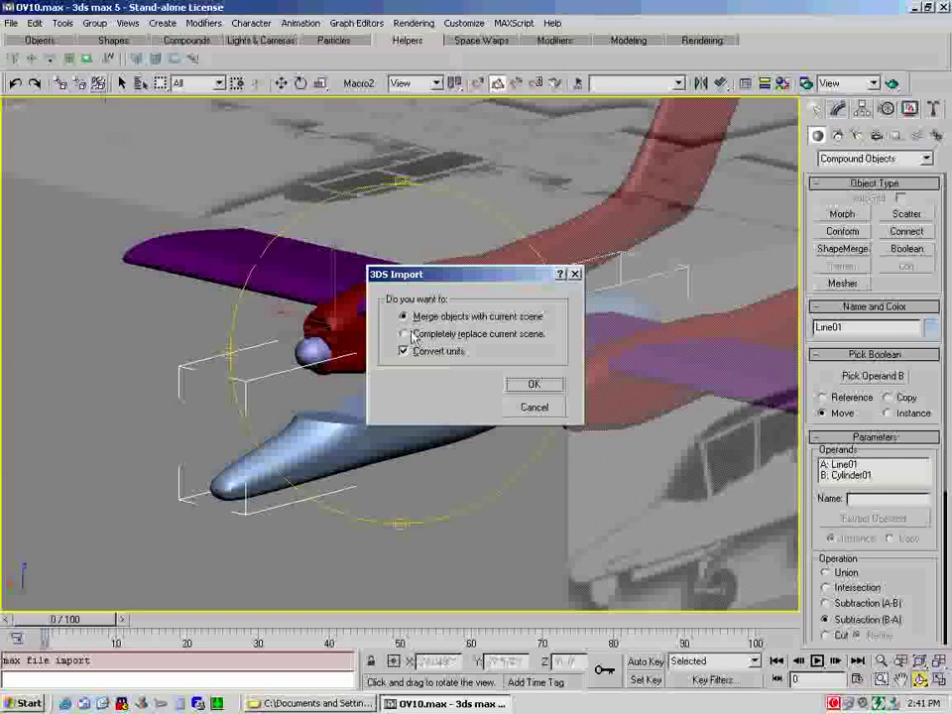
pyautogui.click(534, 386)
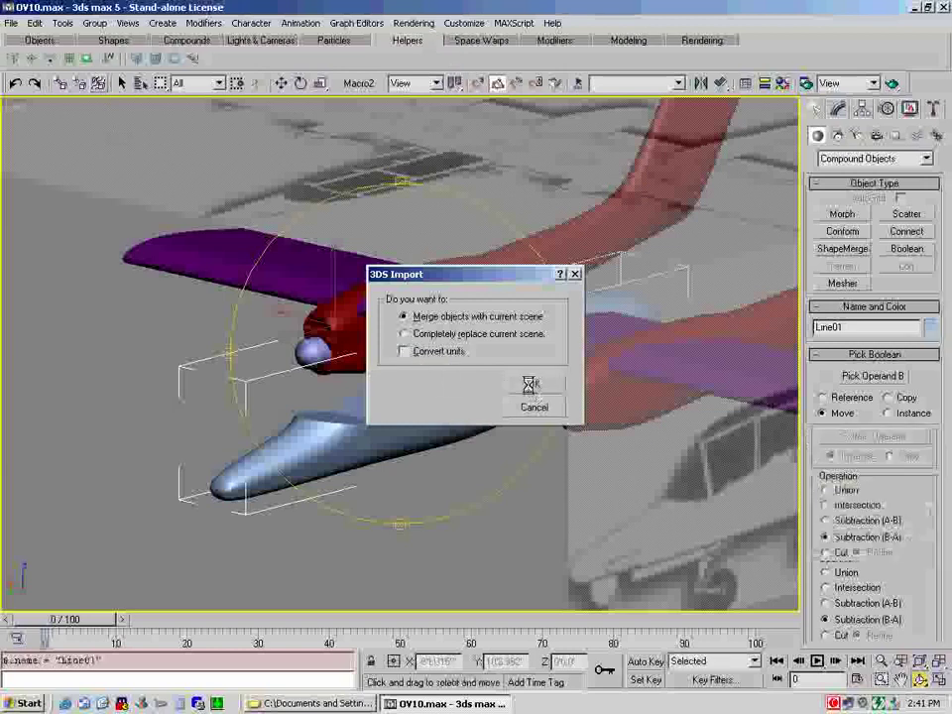
pyautogui.write('Cano')
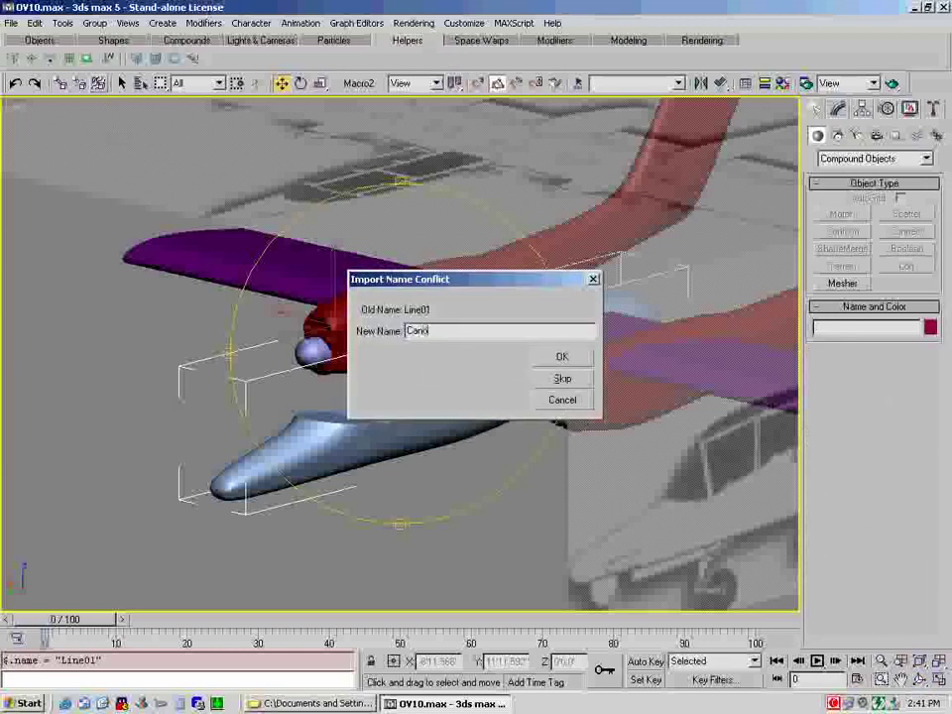
pyautogui.write('py')
pyautogui.press('Return')
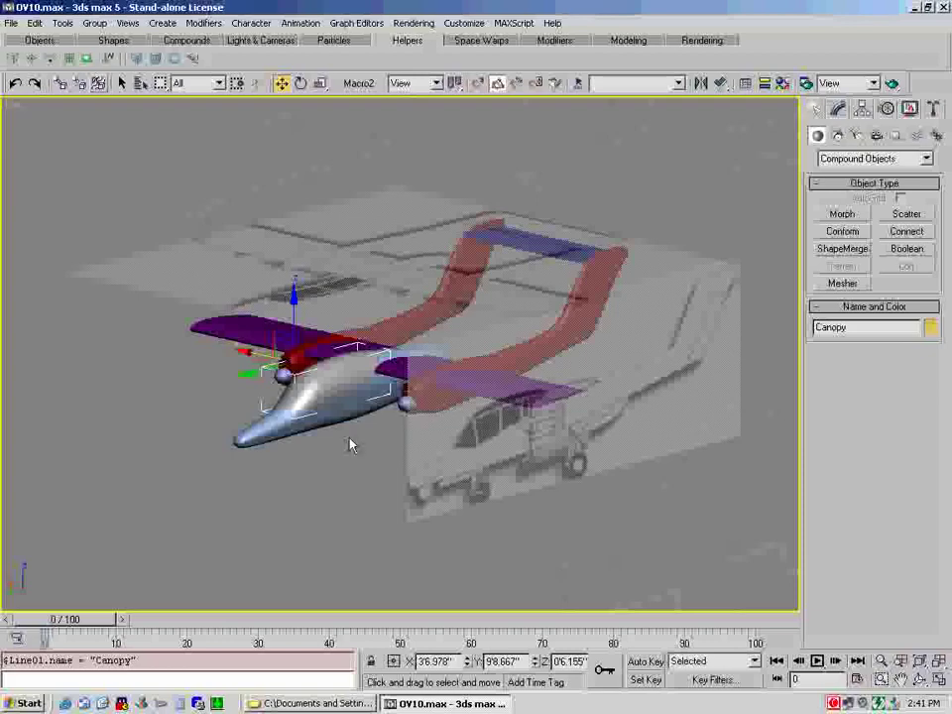
# Orbit toward the plane's front and hide the selected Canopy object
pyautogui.scroll(3, 338, 441)
pyautogui.scroll(-2, 338, 441)
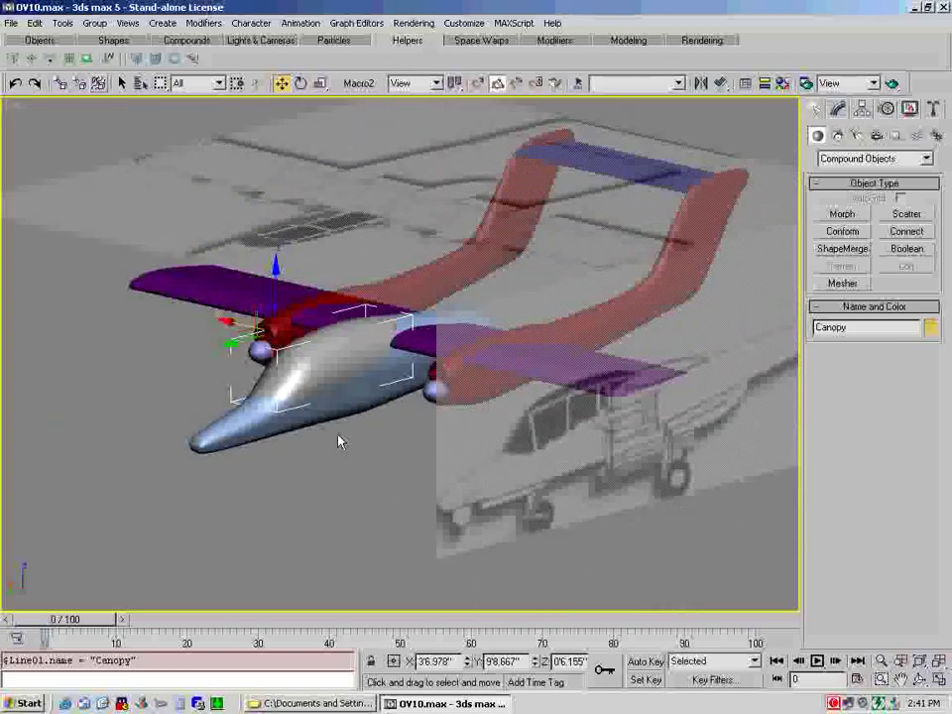
pyautogui.click(920, 680)
pyautogui.moveTo(377, 428)
pyautogui.mouseDown()
pyautogui.moveTo(566, 406)
pyautogui.moveTo(393, 416)
pyautogui.moveTo(396, 433)
pyautogui.moveTo(366, 411)
pyautogui.mouseUp()
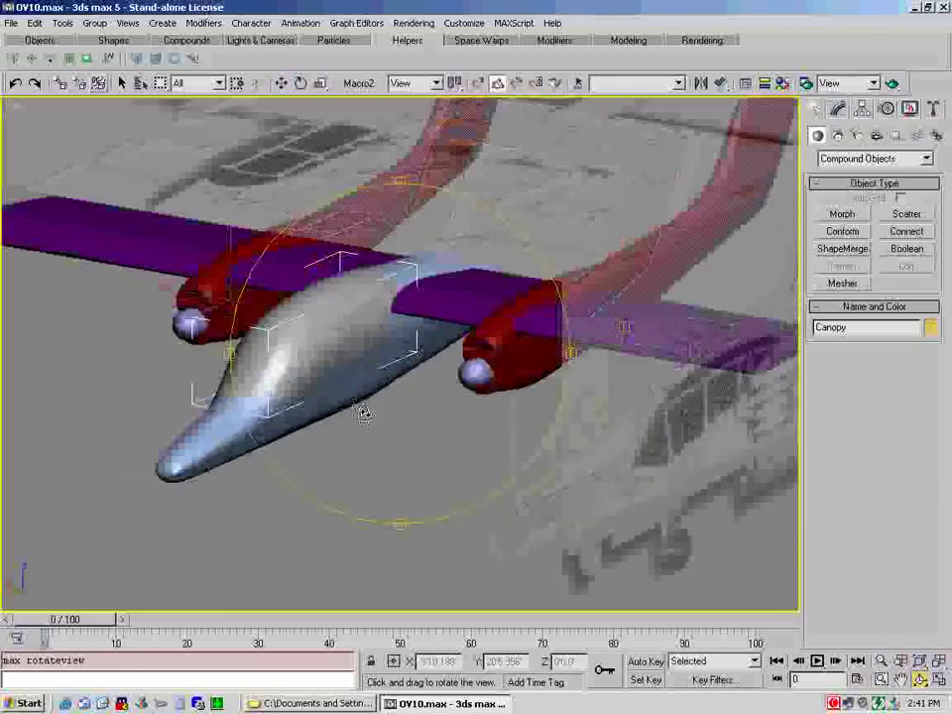
pyautogui.click(910, 109)
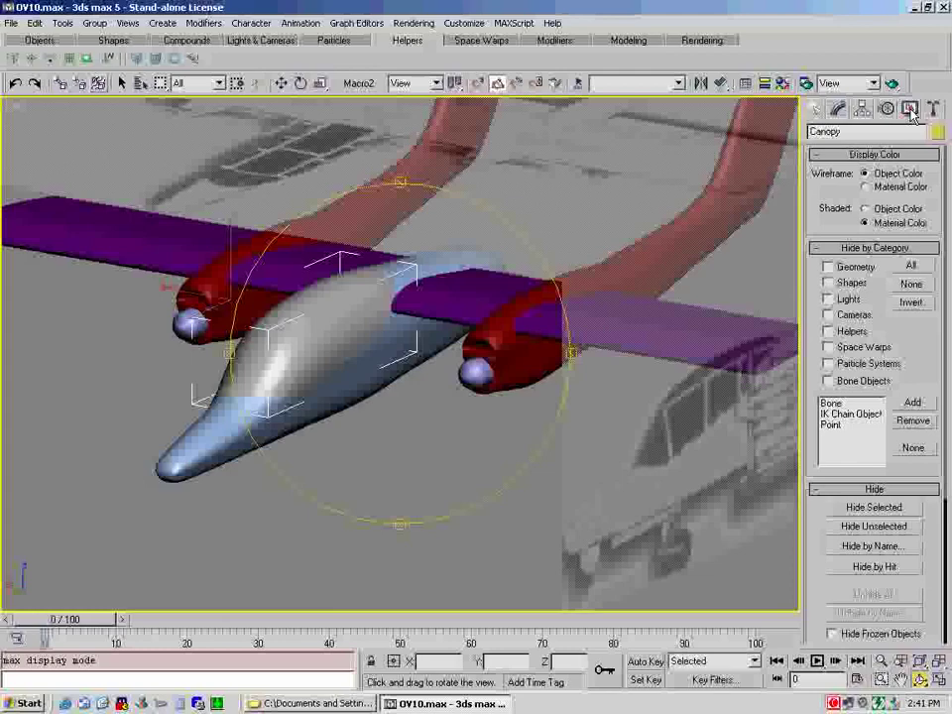
pyautogui.click(871, 508)
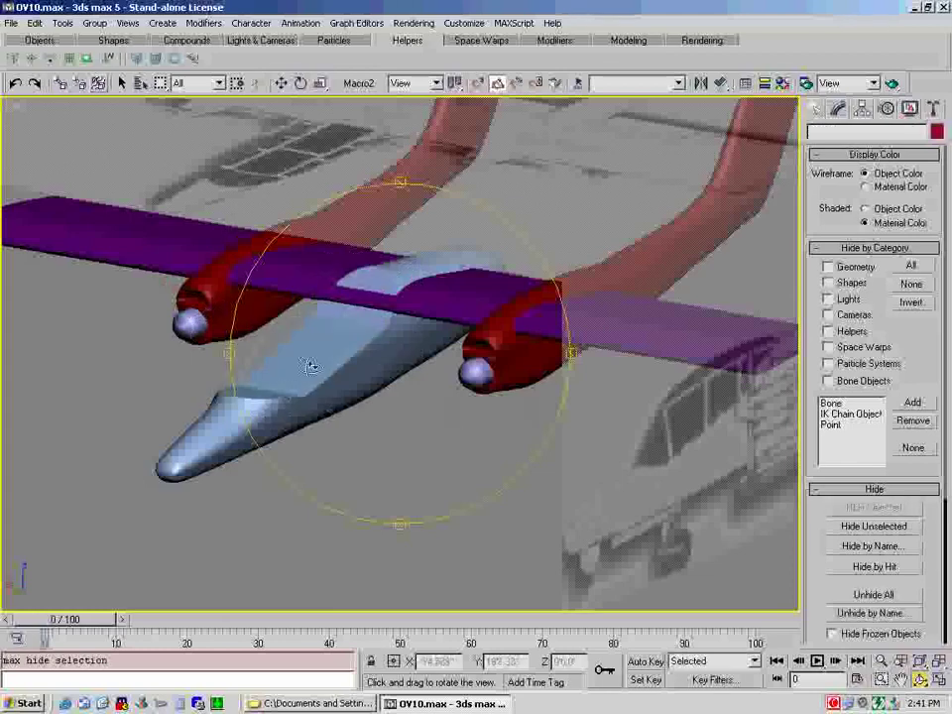
pyautogui.scroll(4, 318, 351)
pyautogui.scroll(-2, 318, 351)
pyautogui.press('w')
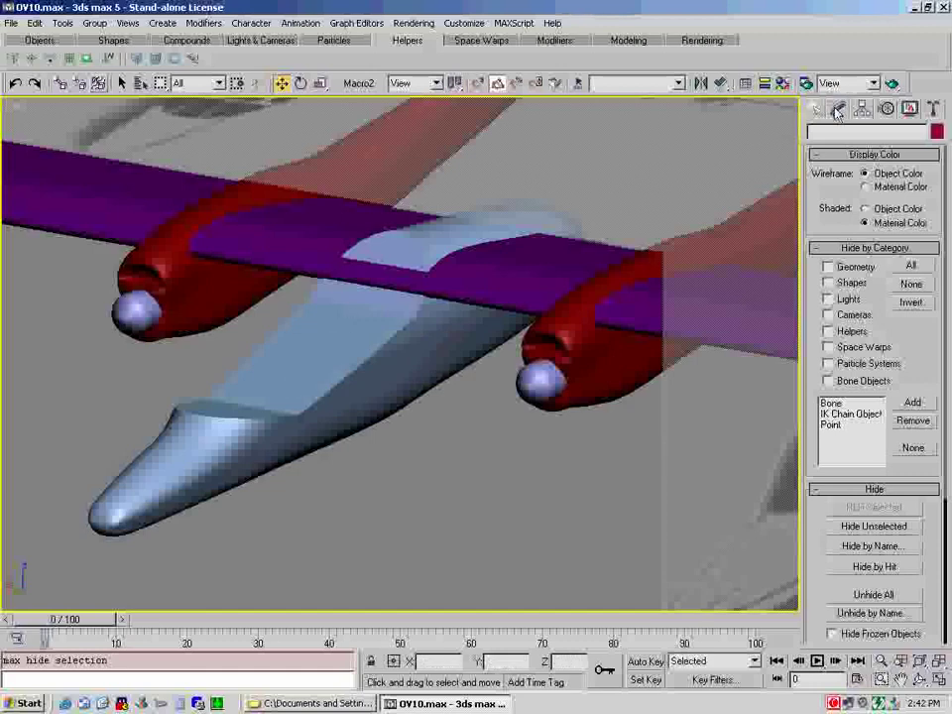
# Collapse the Line01 Boolean fuselage into an Editable Mesh
pyautogui.click(298, 367)
pyautogui.click(838, 111)
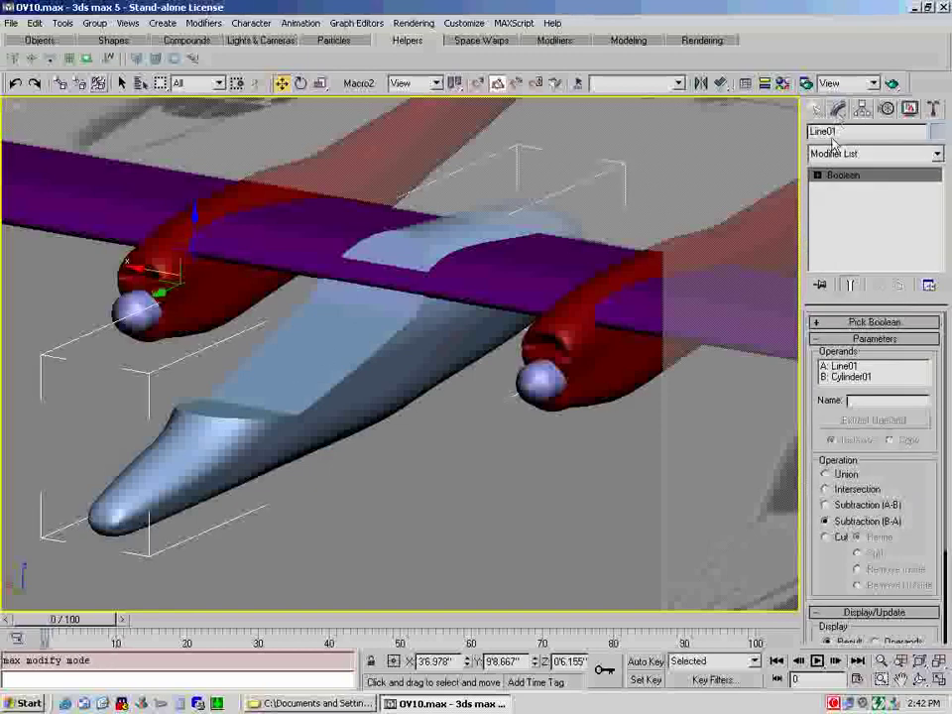
pyautogui.rightClick(834, 179)
pyautogui.click(841, 241)
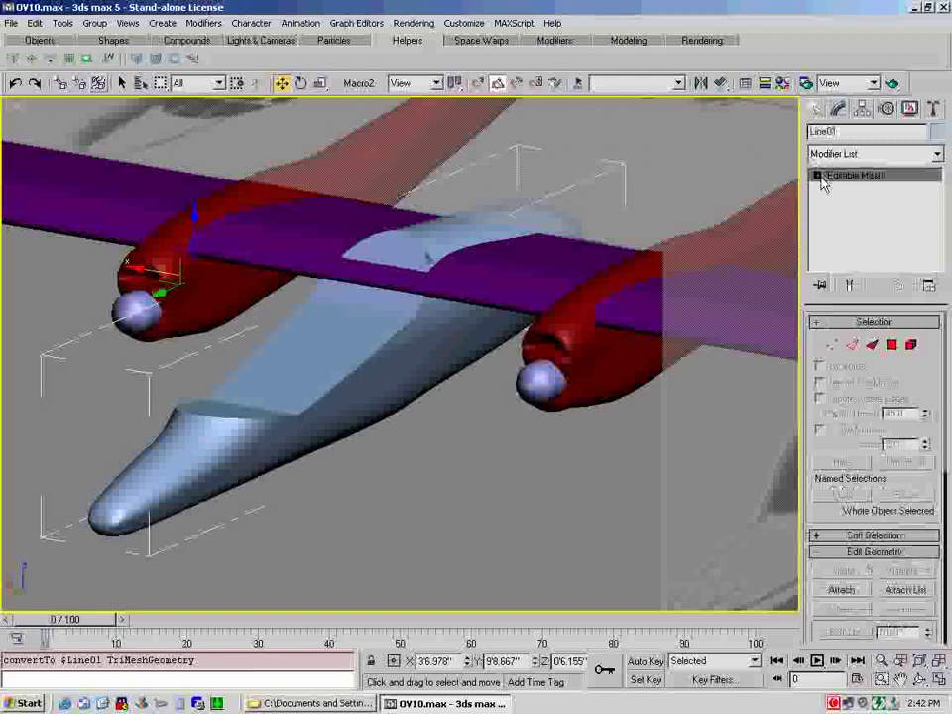
# At Polygon level, select the cut canopy-area faces and start a Bevel
pyautogui.click(850, 229)
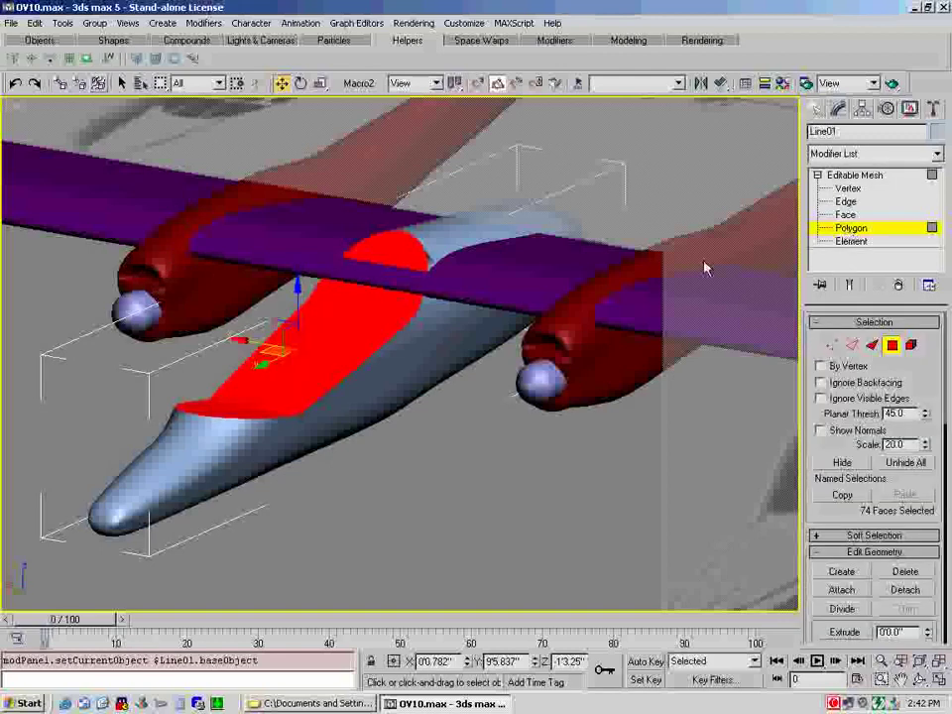
pyautogui.click(401, 483)
pyautogui.click(426, 256)
pyautogui.keyDown('ctrl'); pyautogui.click(307, 342); pyautogui.keyUp('ctrl')
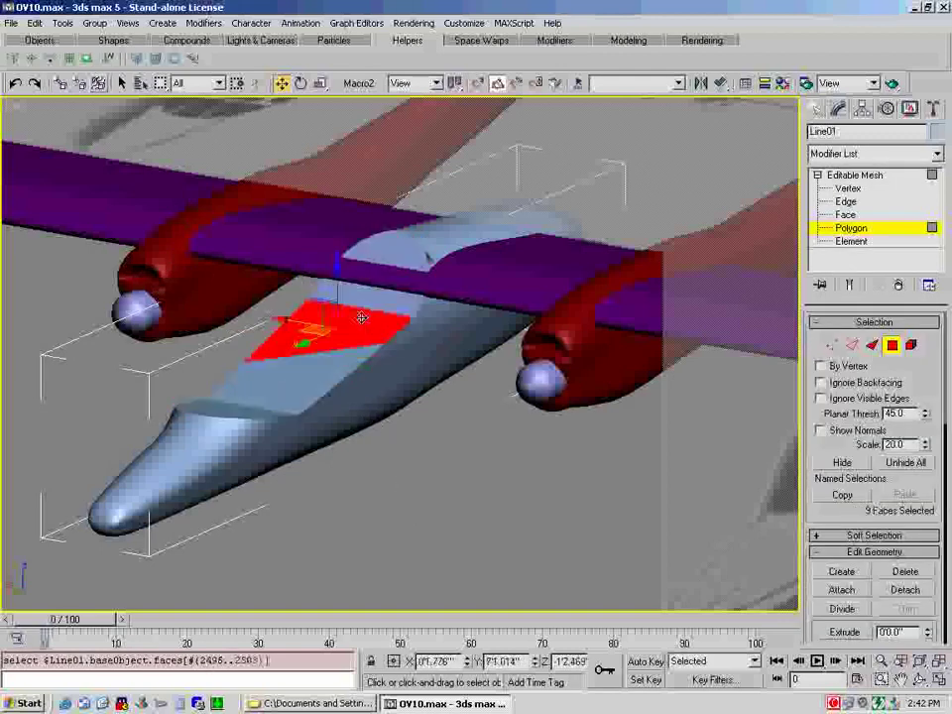
pyautogui.keyDown('ctrl'); pyautogui.click(282, 362); pyautogui.keyUp('ctrl')
pyautogui.keyDown('ctrl'); pyautogui.click(263, 377); pyautogui.keyUp('ctrl')
pyautogui.keyDown('ctrl'); pyautogui.click(243, 396); pyautogui.keyUp('ctrl')
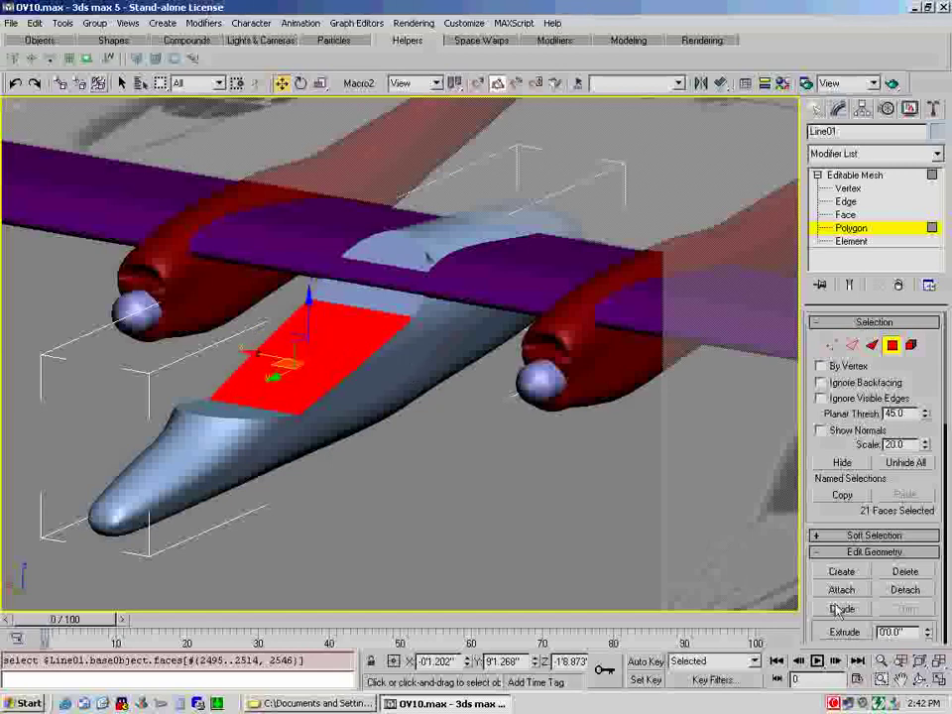
pyautogui.scroll(-2, 826, 620)
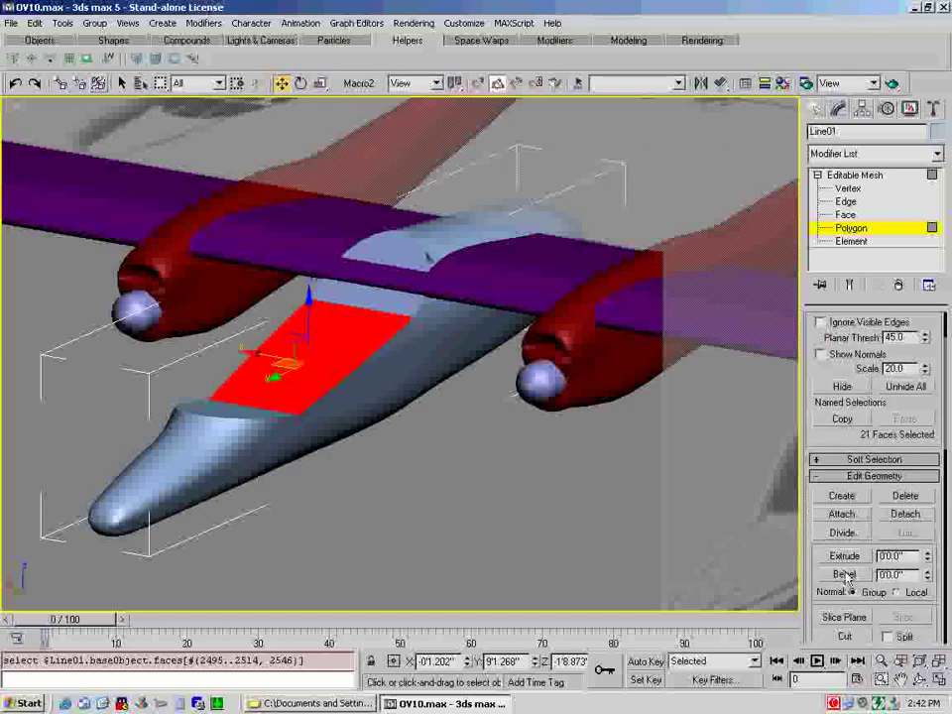
pyautogui.click(844, 575)
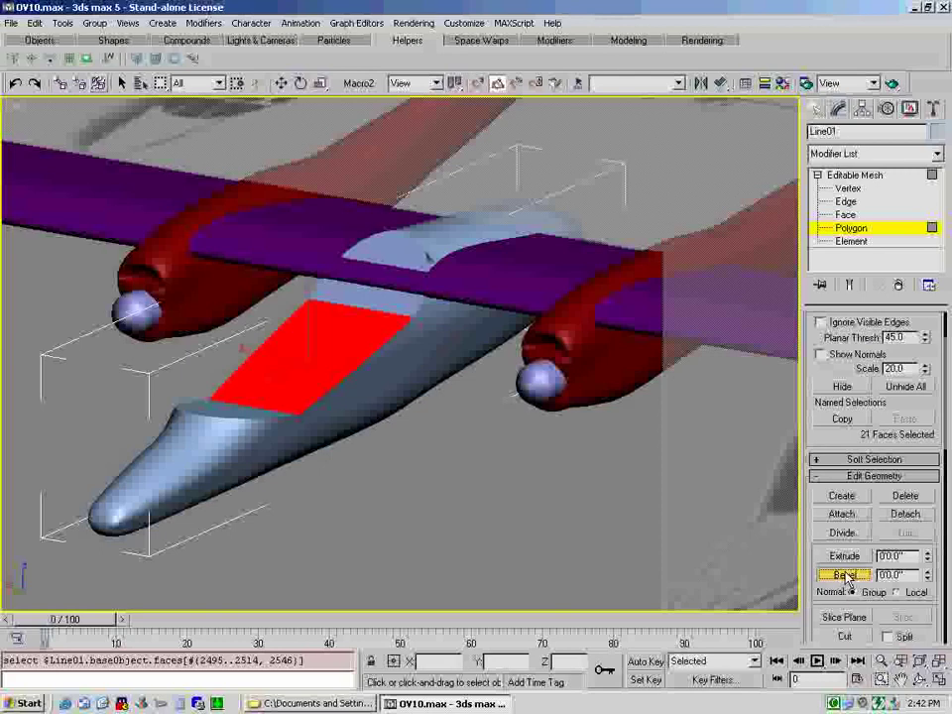